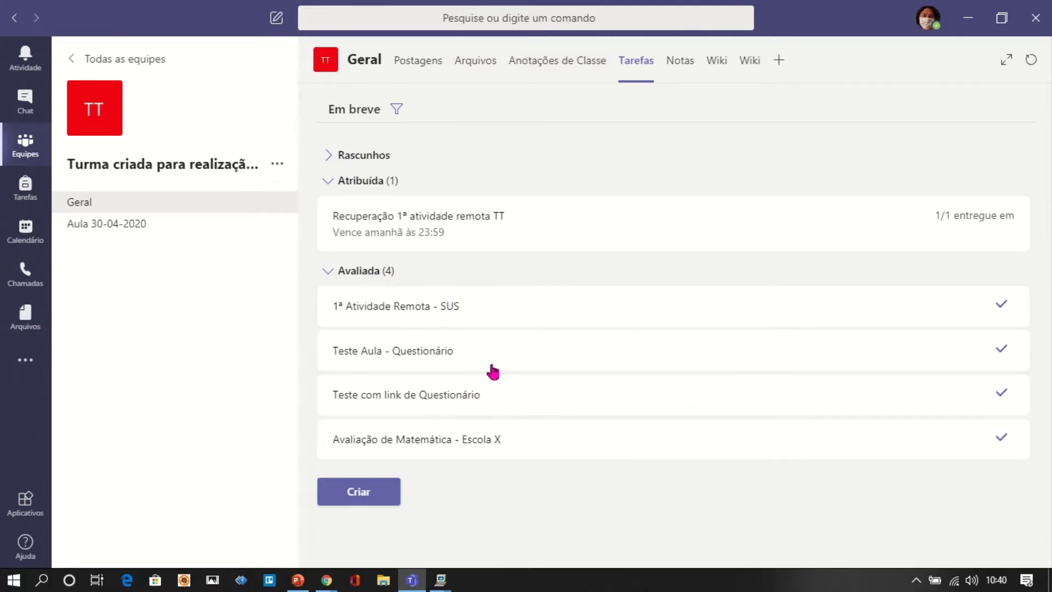
Step: Collapse and re-expand the Atribuída and Avaliada groups in the class assignment list
{"action": "left_click", "coordinate": [389, 274]}
{"action": "left_click", "coordinate": [388, 180]}
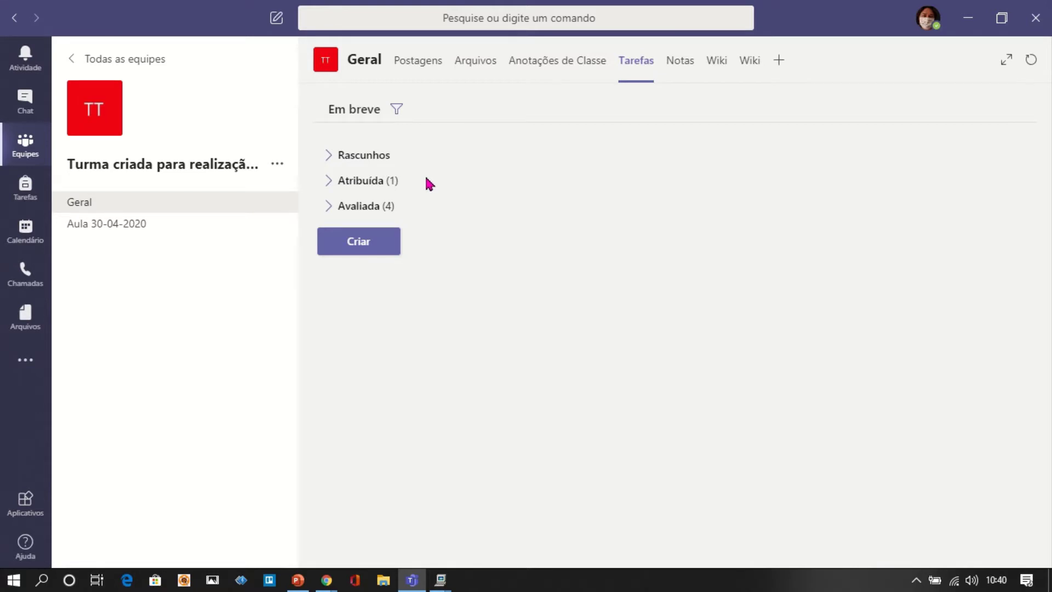
{"action": "left_click", "coordinate": [369, 186]}
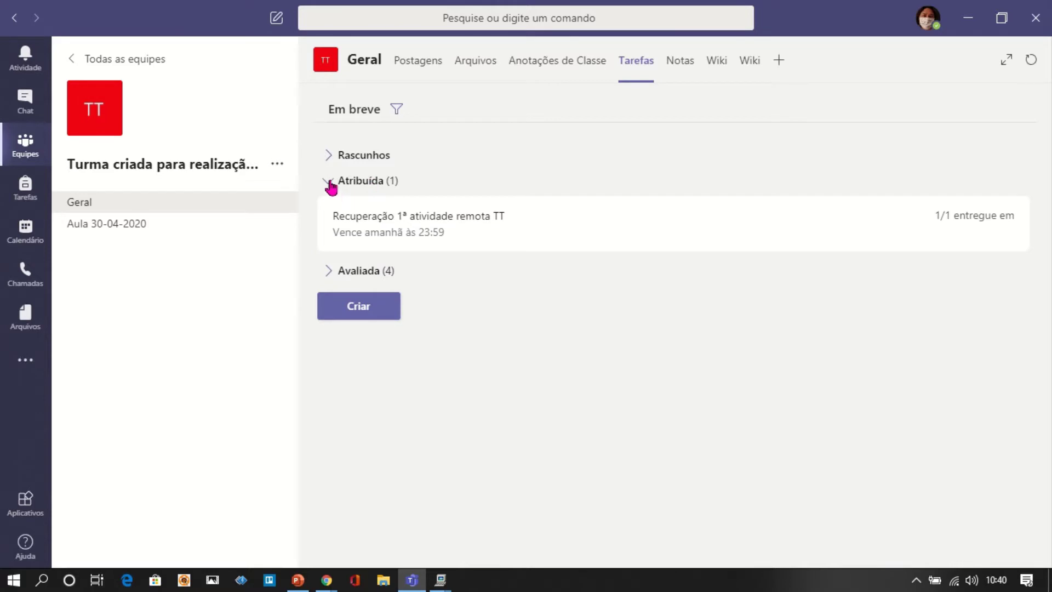
{"action": "left_click", "coordinate": [329, 272]}
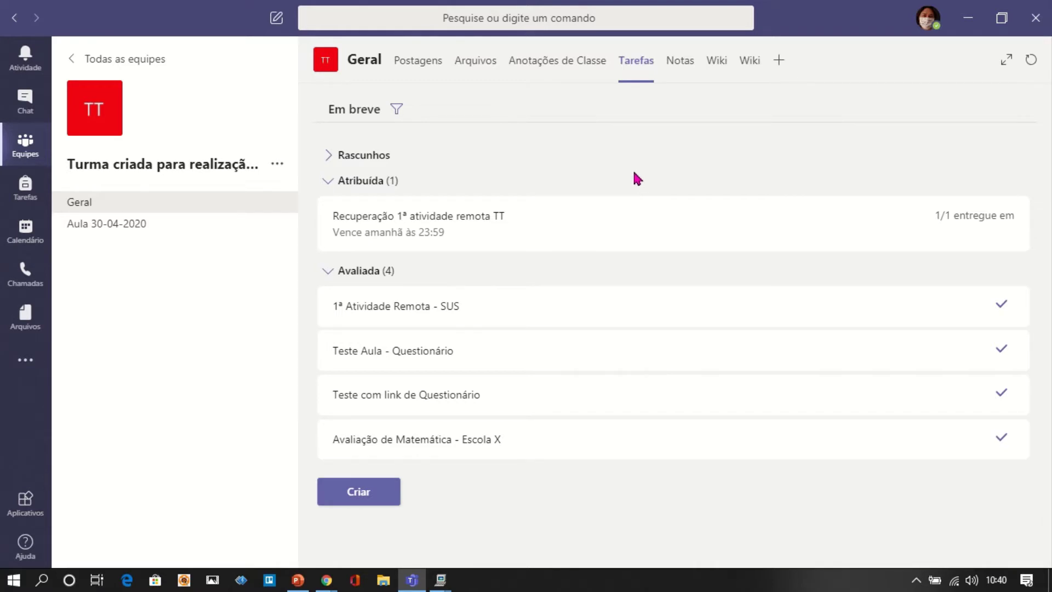
{"action": "left_click", "coordinate": [370, 499]}
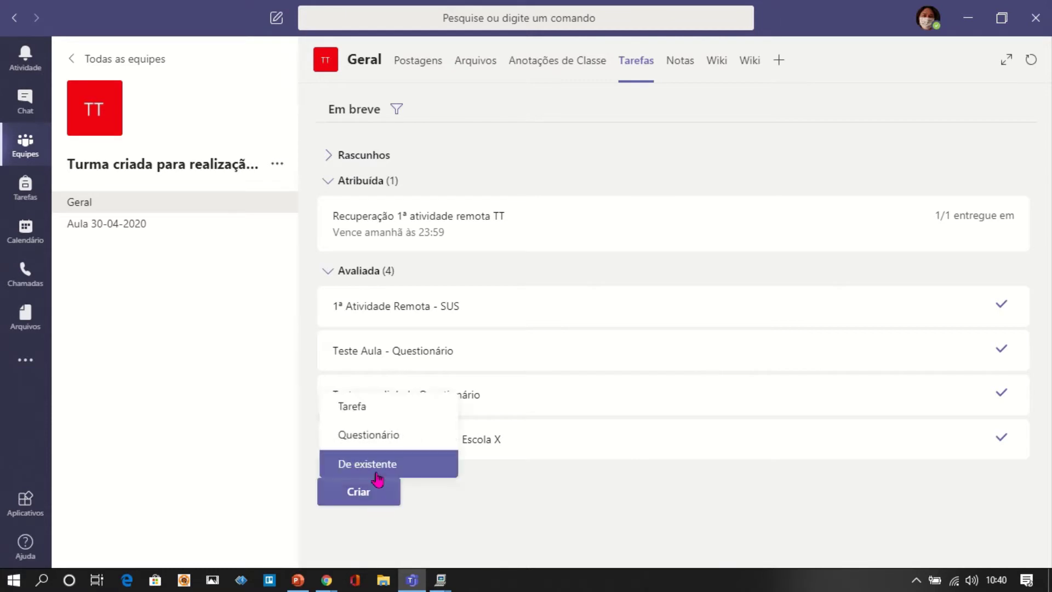
{"action": "left_click", "coordinate": [355, 410]}
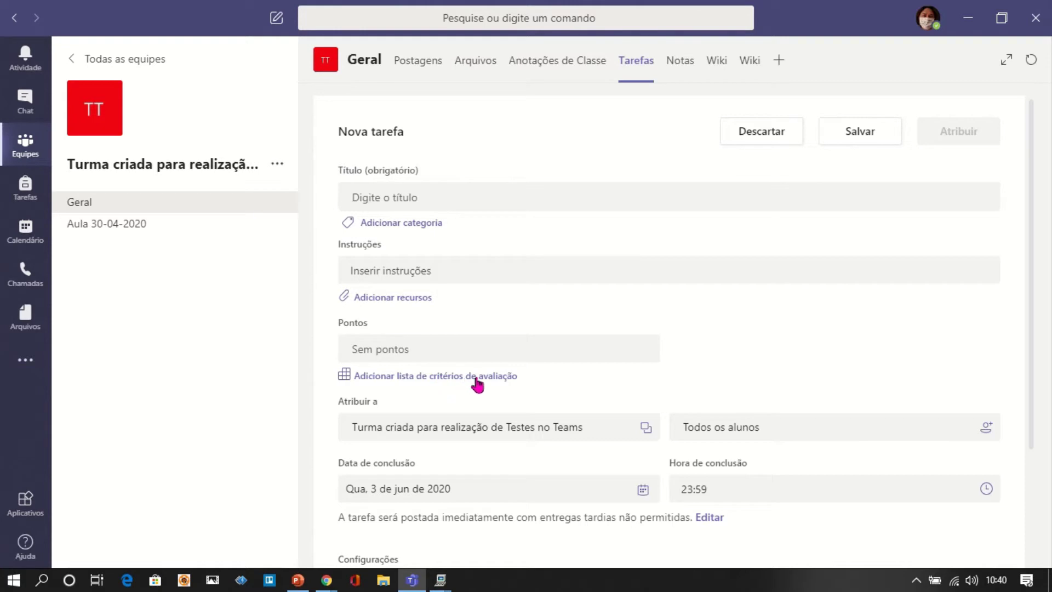
{"action": "scroll", "coordinate": [476, 384], "scroll_direction": "down", "scroll_amount": 2}
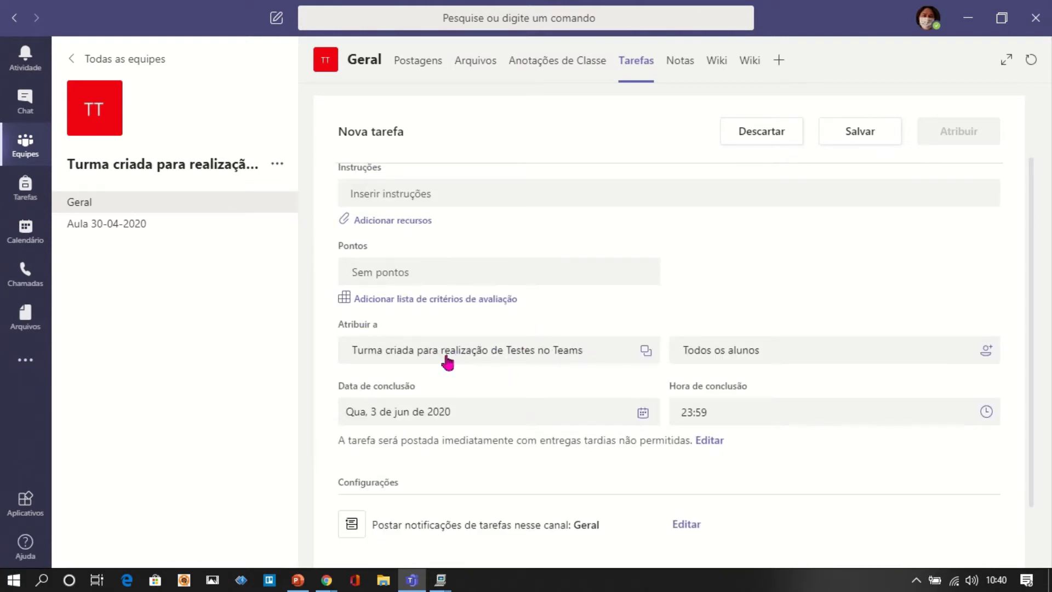
{"action": "left_click", "coordinate": [646, 352]}
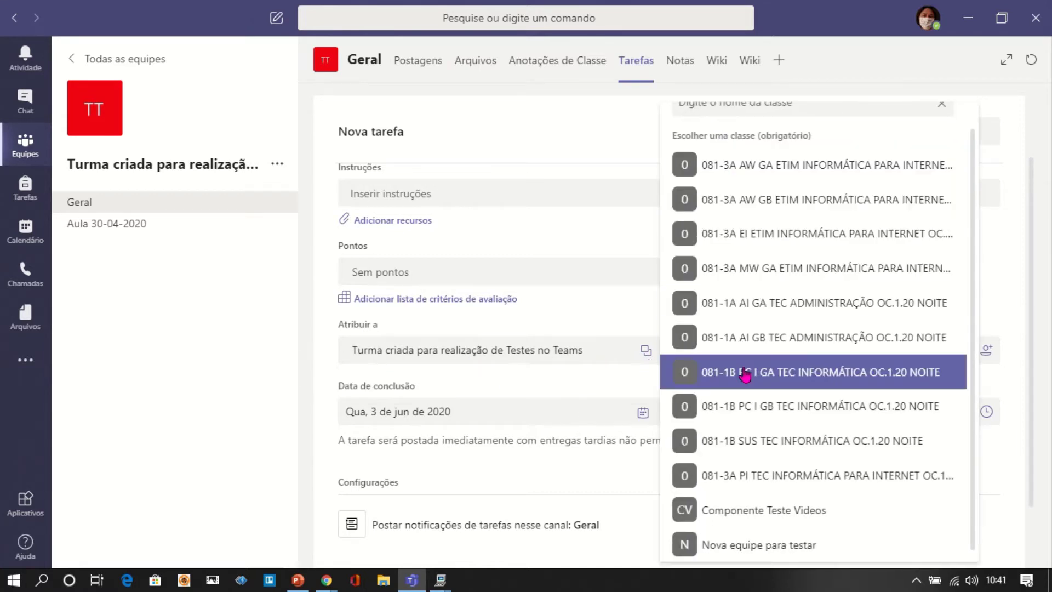
{"action": "left_click", "coordinate": [608, 305]}
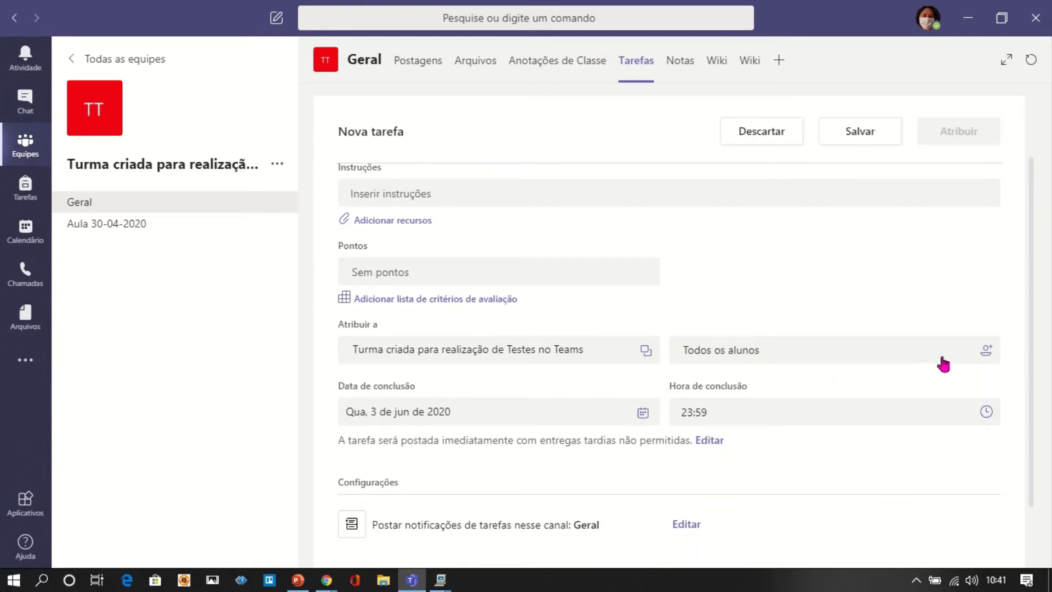
{"action": "left_click", "coordinate": [986, 352]}
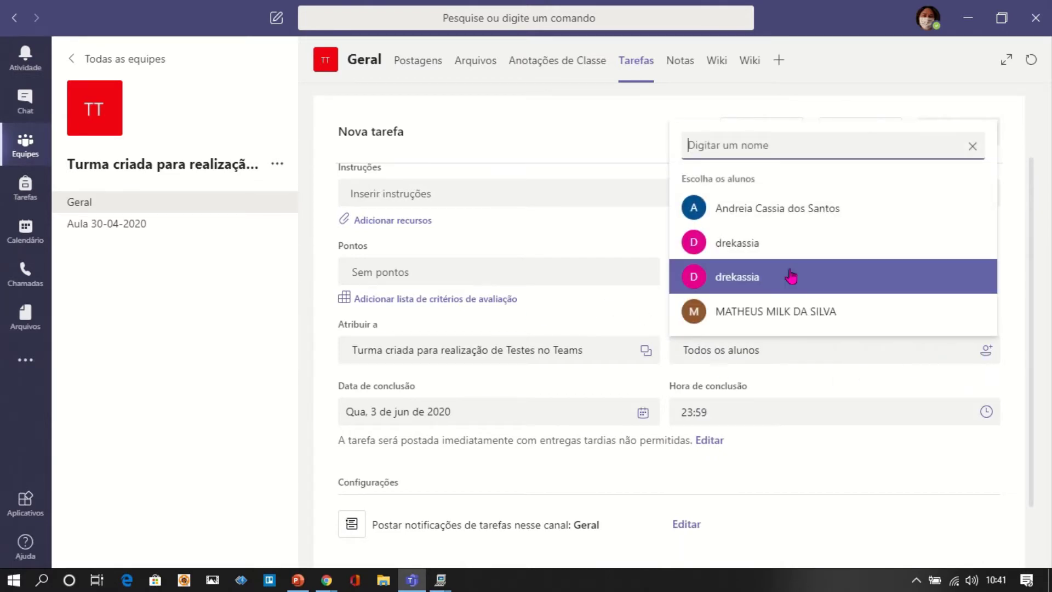
{"action": "left_click", "coordinate": [783, 244]}
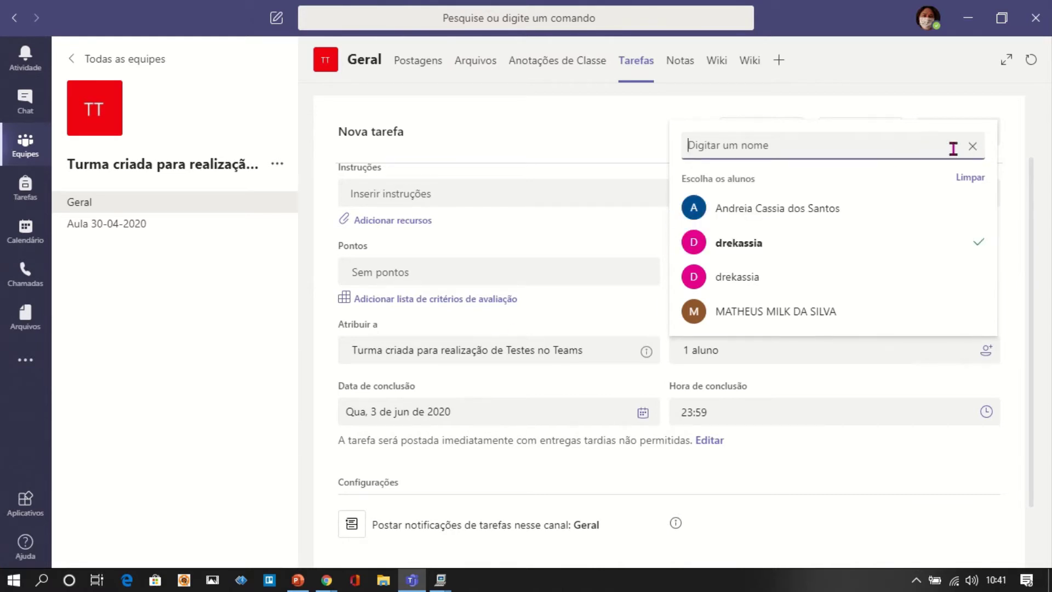
{"action": "left_click", "coordinate": [578, 150]}
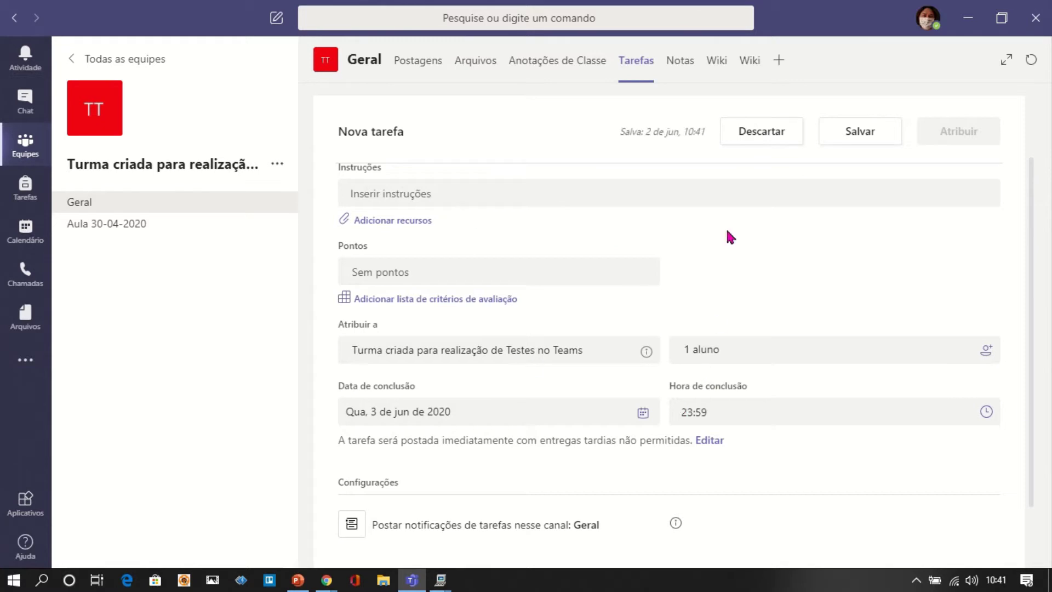
{"action": "left_click", "coordinate": [769, 136]}
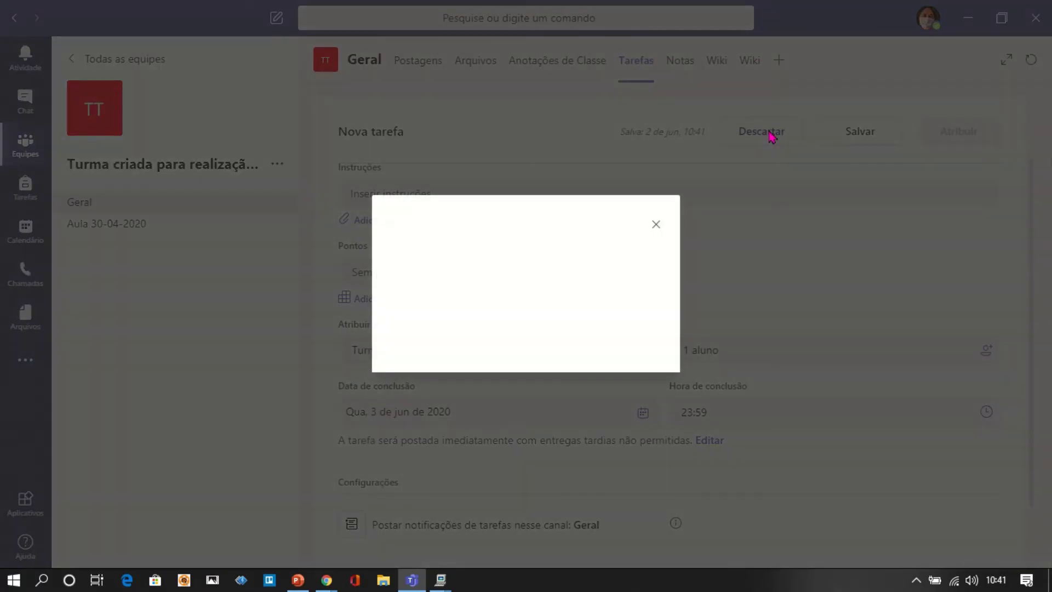
{"action": "left_click", "coordinate": [613, 339]}
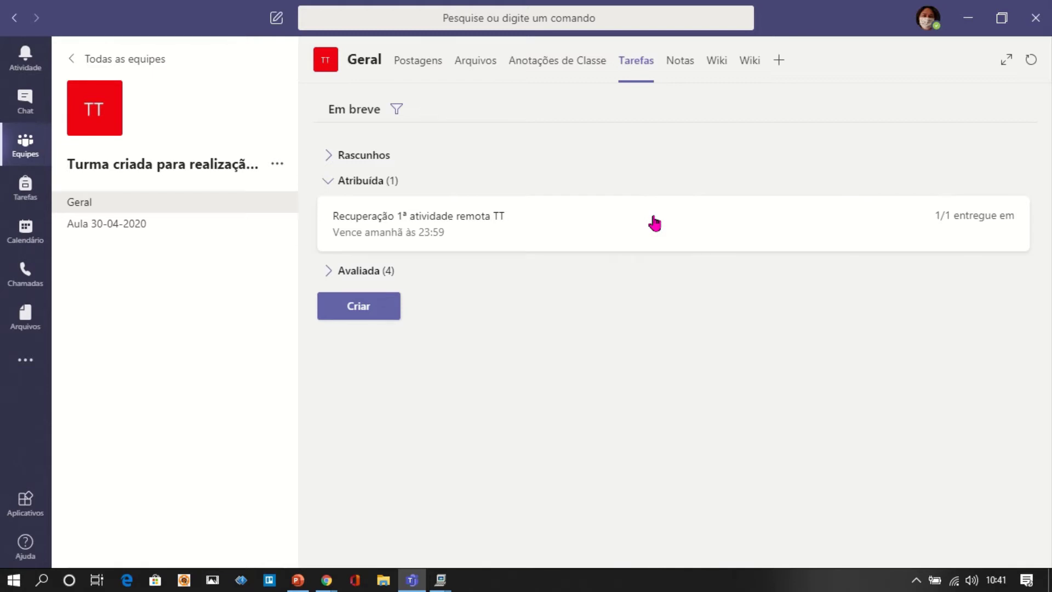
Step: Look over the class gradebook, covering every assignment and student
{"action": "left_click", "coordinate": [681, 70]}
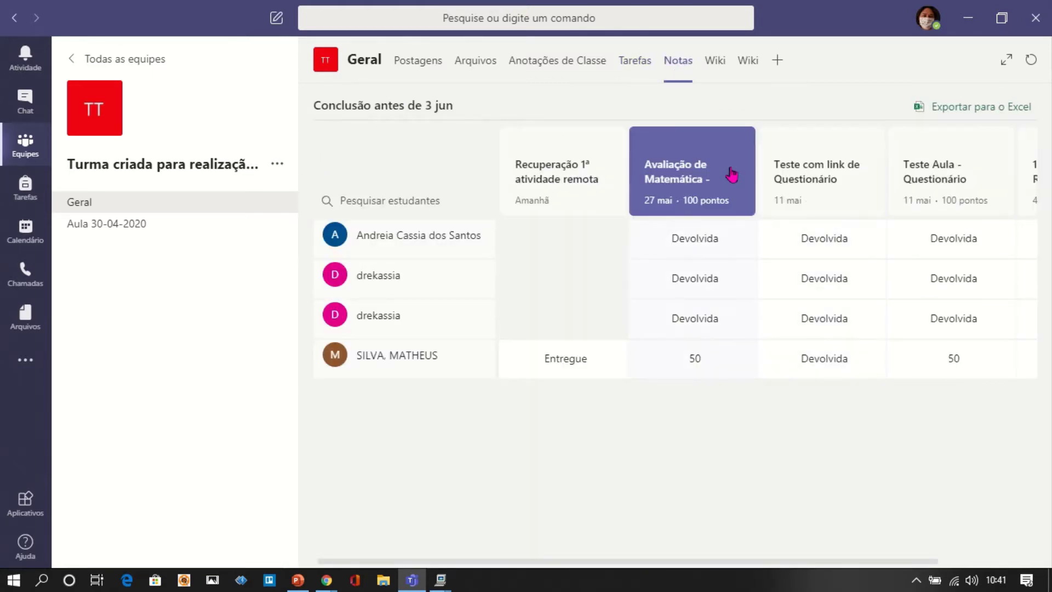
{"action": "left_click_drag", "start_coordinate": [811, 561], "coordinate": [922, 580]}
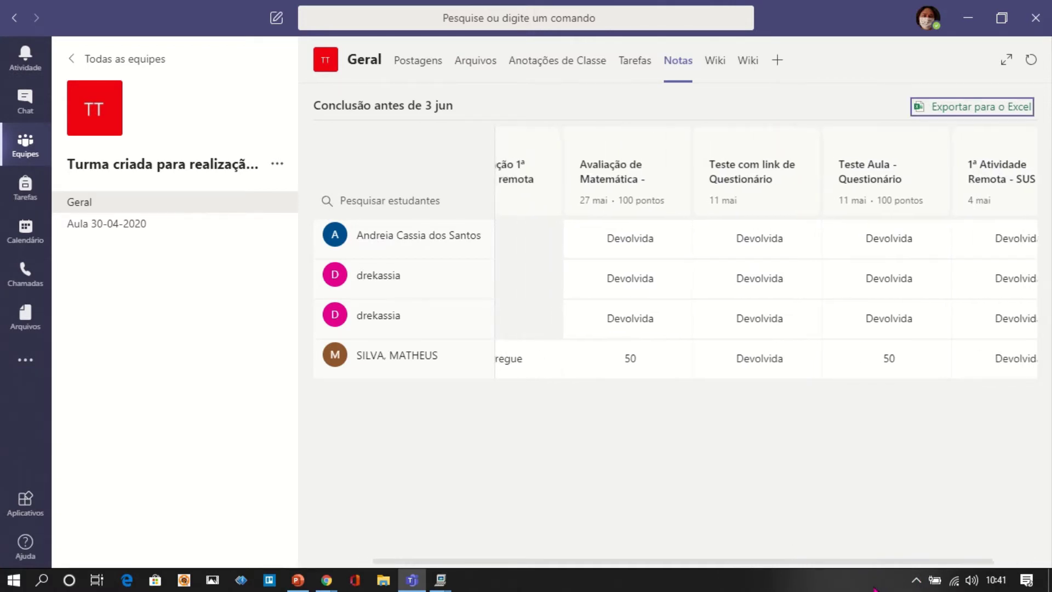
{"action": "left_click_drag", "start_coordinate": [872, 579], "coordinate": [777, 578]}
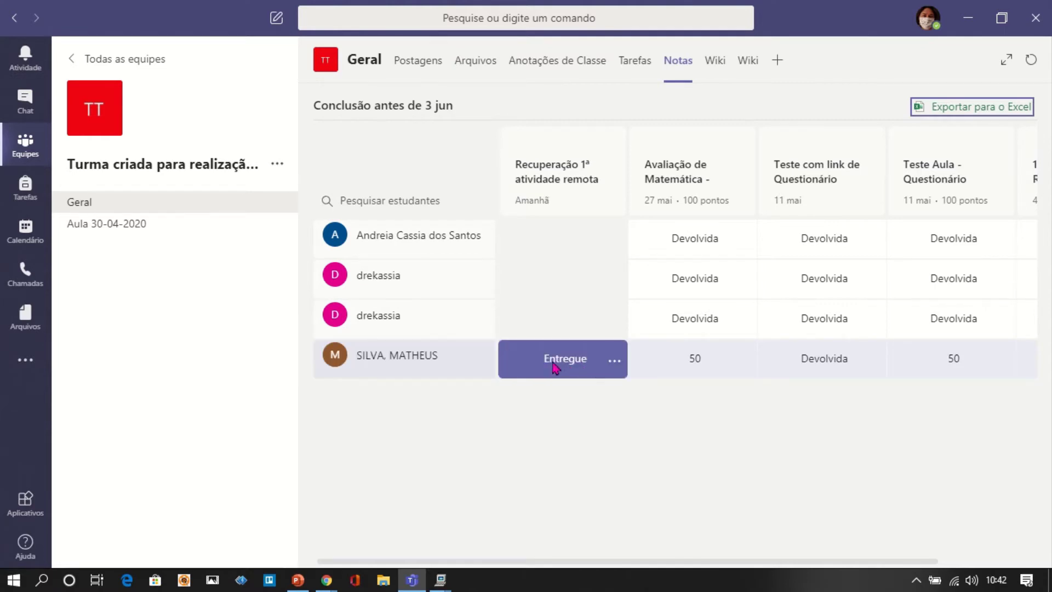
Step: Open the student's submitted work for Recuperação 1ª atividade remota and read through the document
{"action": "left_click", "coordinate": [614, 361]}
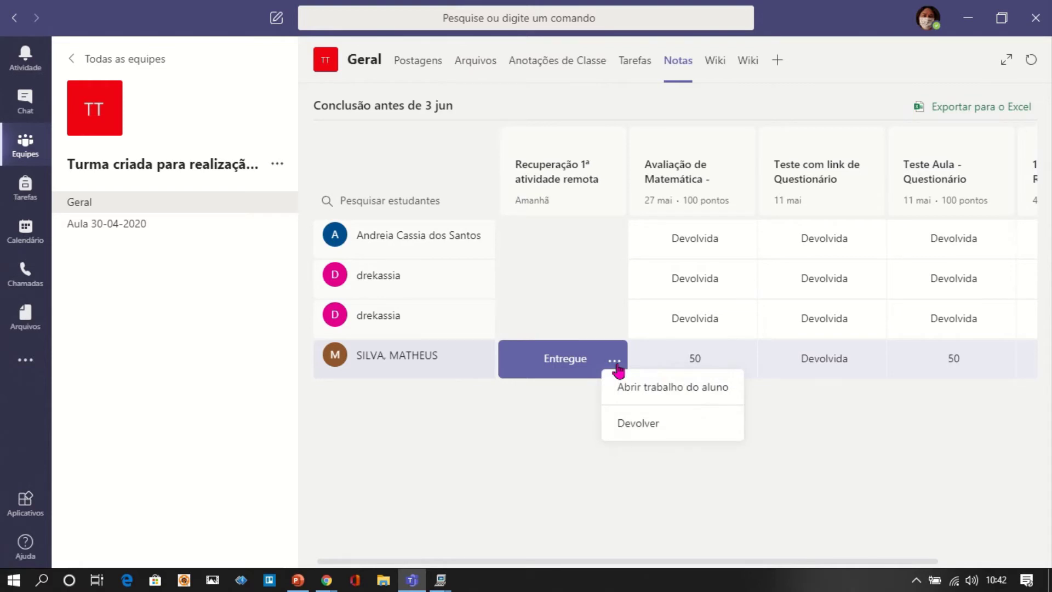
{"action": "left_click", "coordinate": [695, 390]}
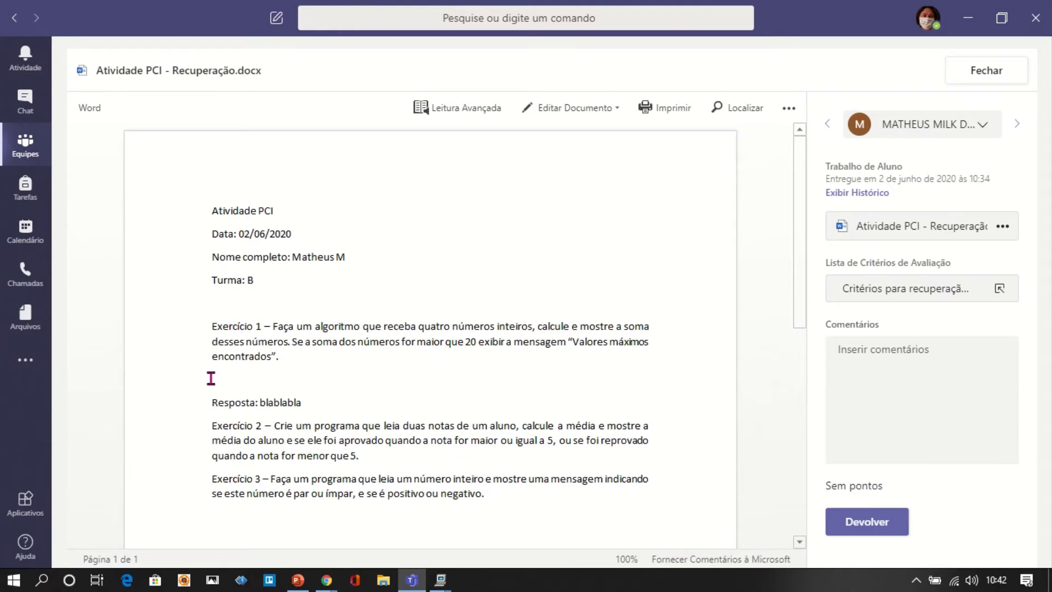
{"action": "scroll", "coordinate": [375, 425], "scroll_direction": "down", "scroll_amount": 5}
{"action": "scroll", "coordinate": [377, 426], "scroll_direction": "up", "scroll_amount": 5}
Step: Rate the submission MB for Relacionamento de conceitos in its evaluation criteria and complete the rubric
{"action": "left_click", "coordinate": [1001, 291]}
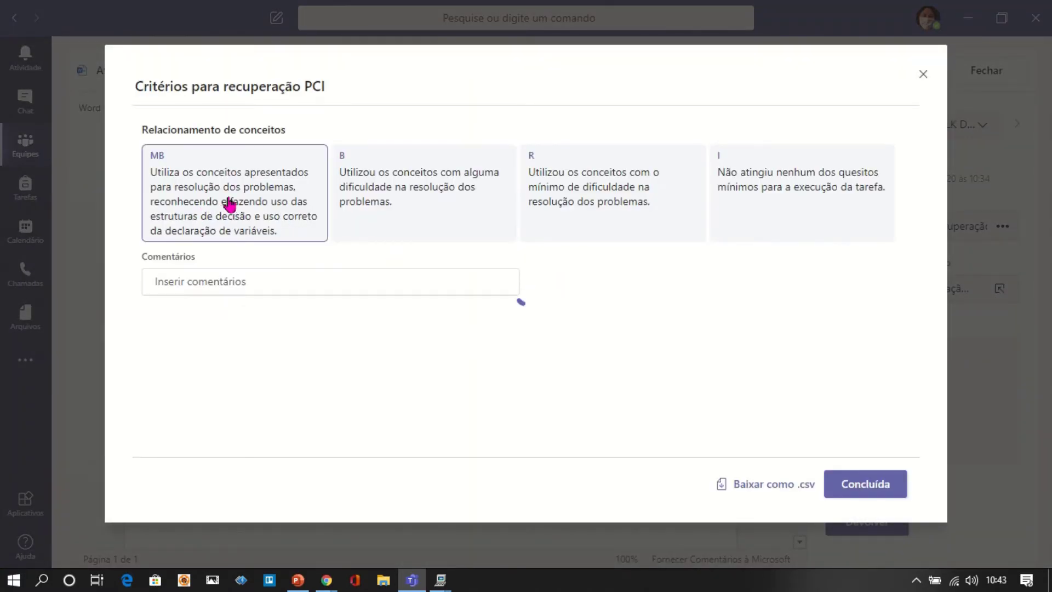
{"action": "left_click", "coordinate": [256, 203]}
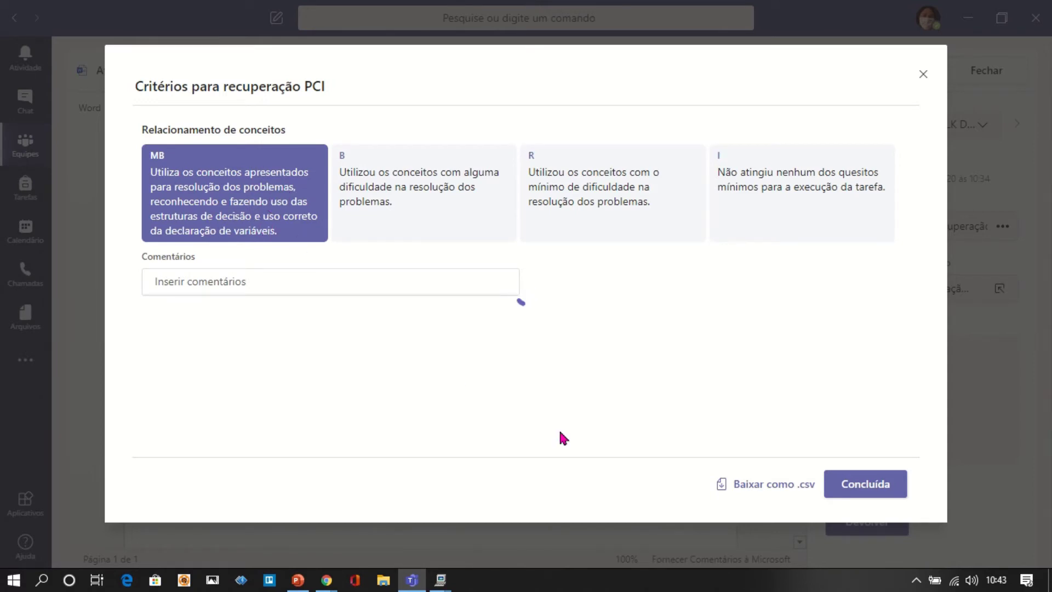
{"action": "left_click", "coordinate": [865, 484]}
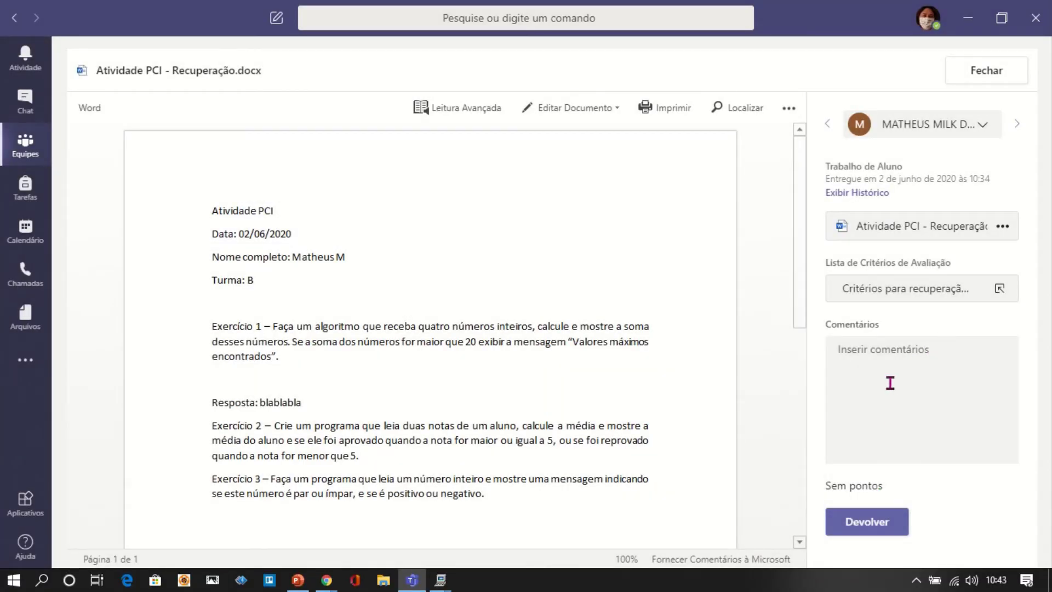
Step: Return the evaluated work to the student and close it to go back to the gradebook
{"action": "left_click", "coordinate": [876, 527]}
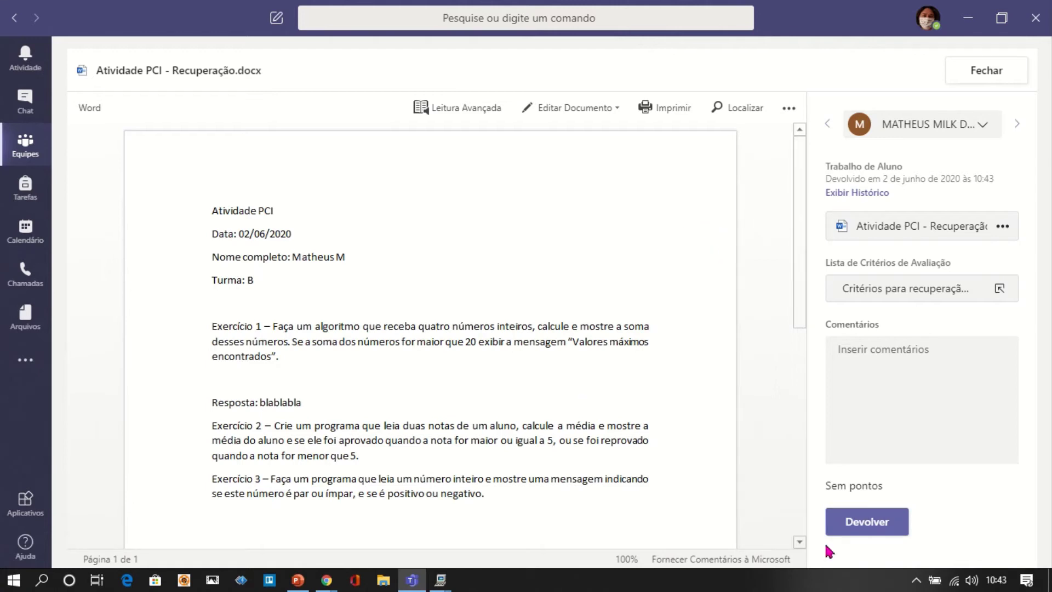
{"action": "left_click", "coordinate": [1002, 77]}
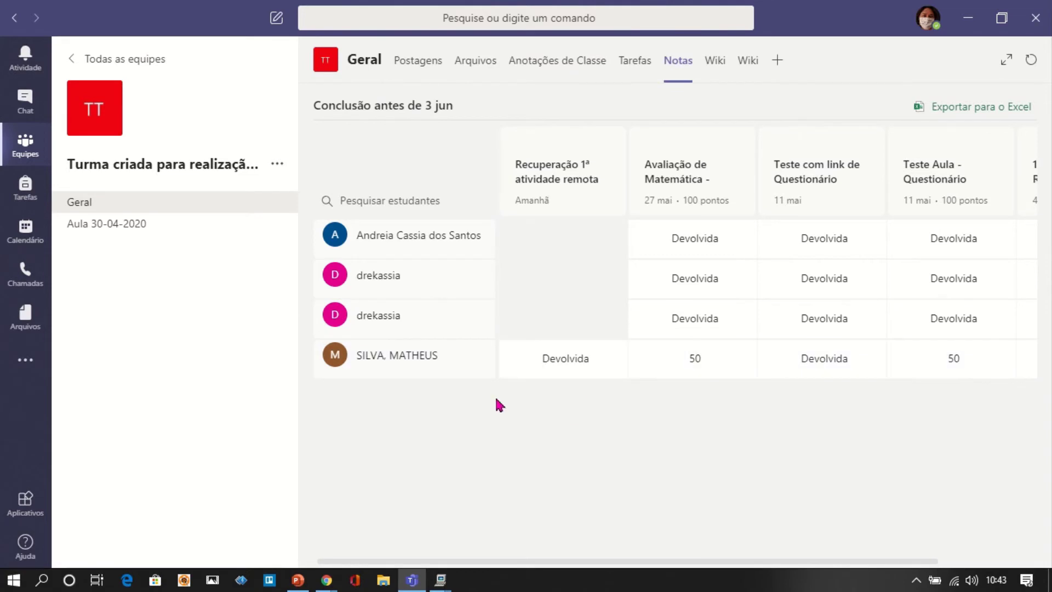
{"action": "left_click", "coordinate": [590, 372]}
Step: Export the class grades for Excel and open the downloaded CSV in Excel, dismissing the data-loss warning
{"action": "left_click_drag", "start_coordinate": [529, 561], "coordinate": [684, 564]}
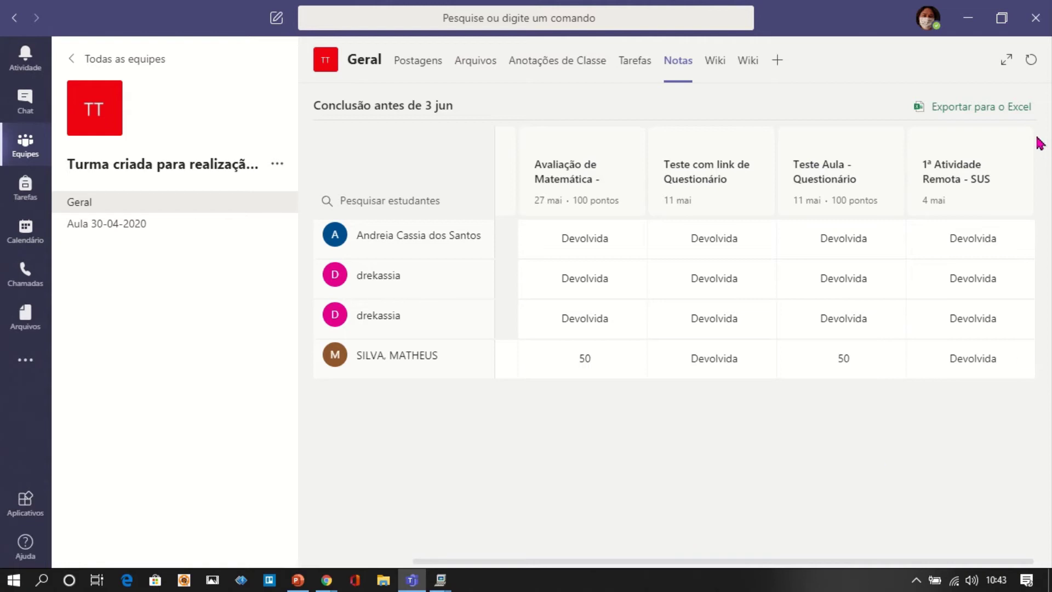
{"action": "left_click", "coordinate": [993, 111]}
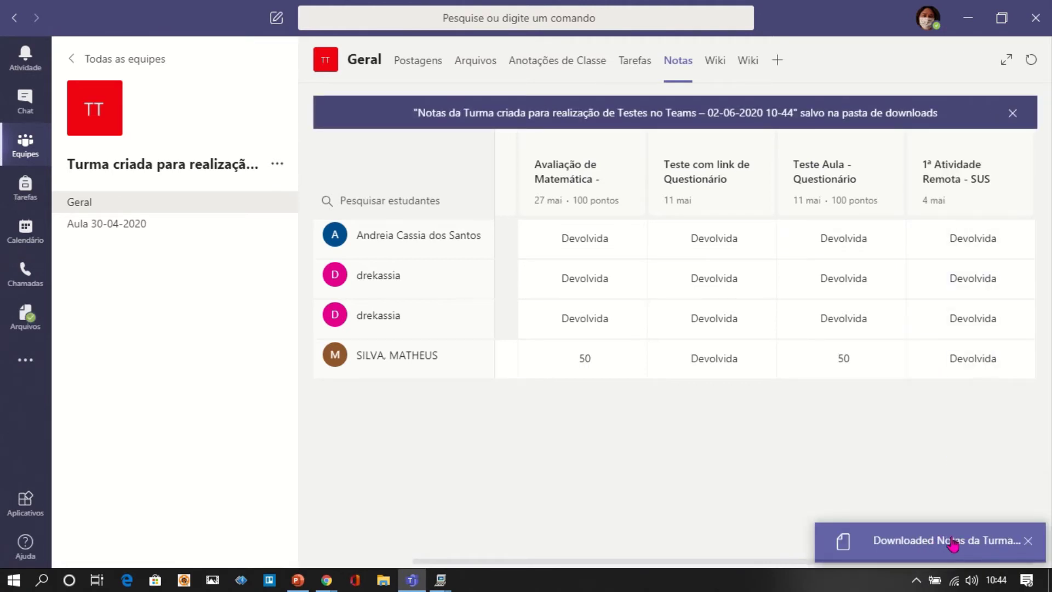
{"action": "left_click", "coordinate": [953, 542]}
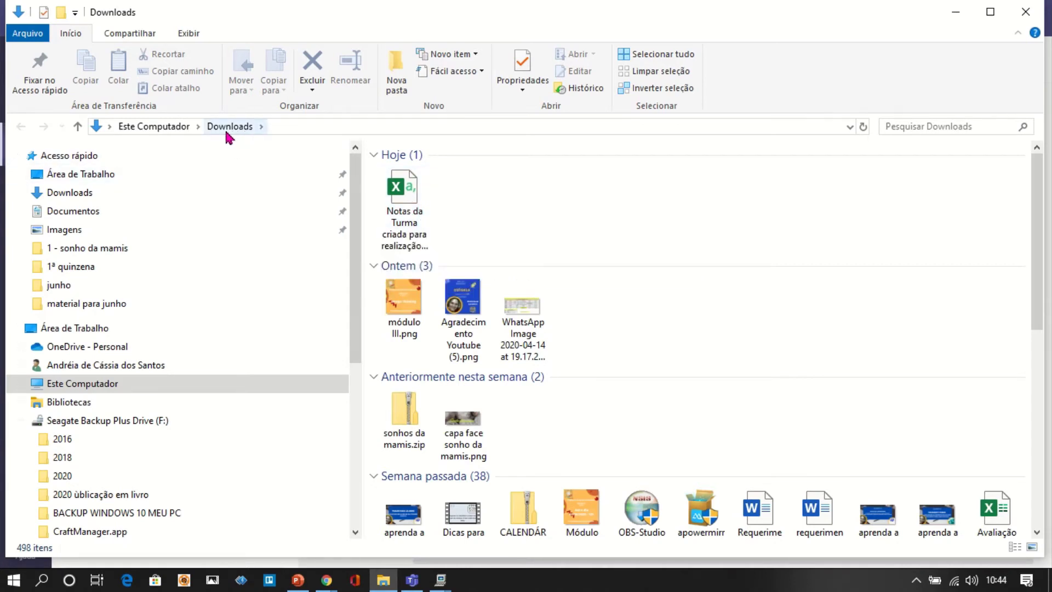
{"action": "double_click", "coordinate": [400, 215]}
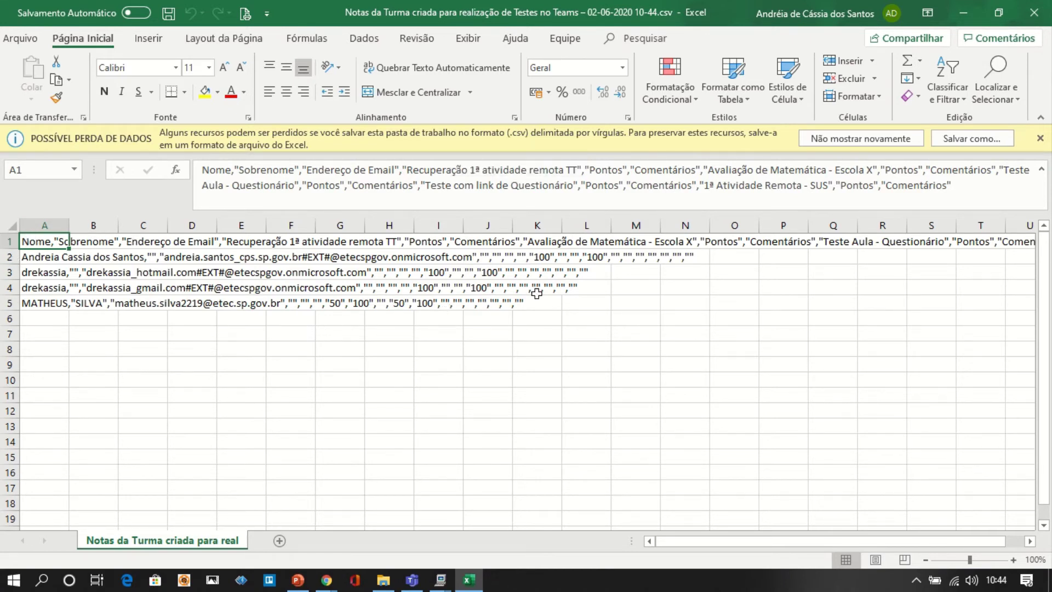
{"action": "left_click", "coordinate": [1040, 138]}
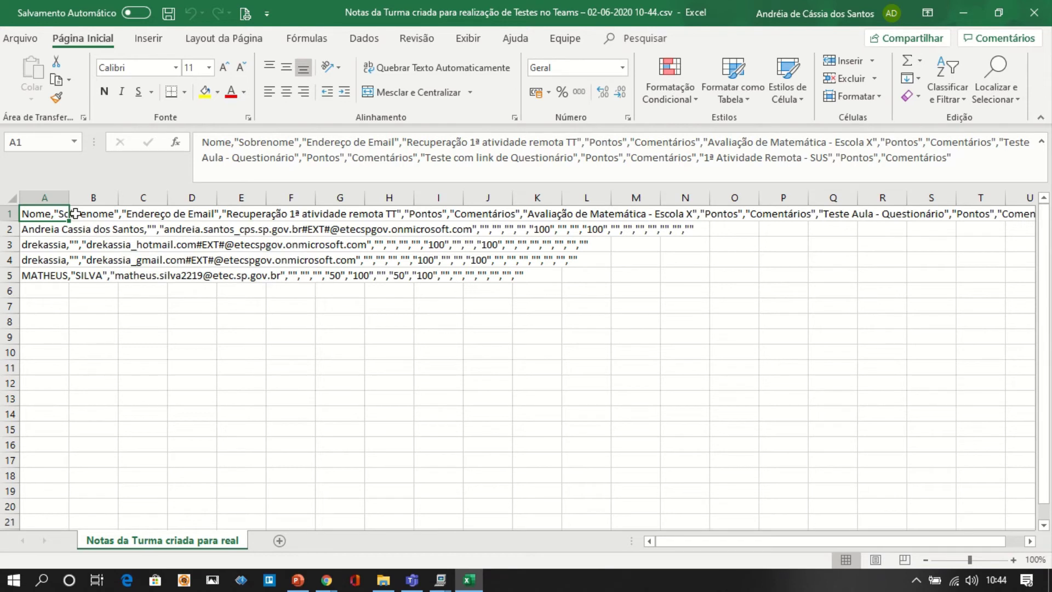
Step: Split column A of the exported grades into separate columns with Text to Columns, as delimited data with comma added as a delimiter
{"action": "left_click", "coordinate": [44, 198]}
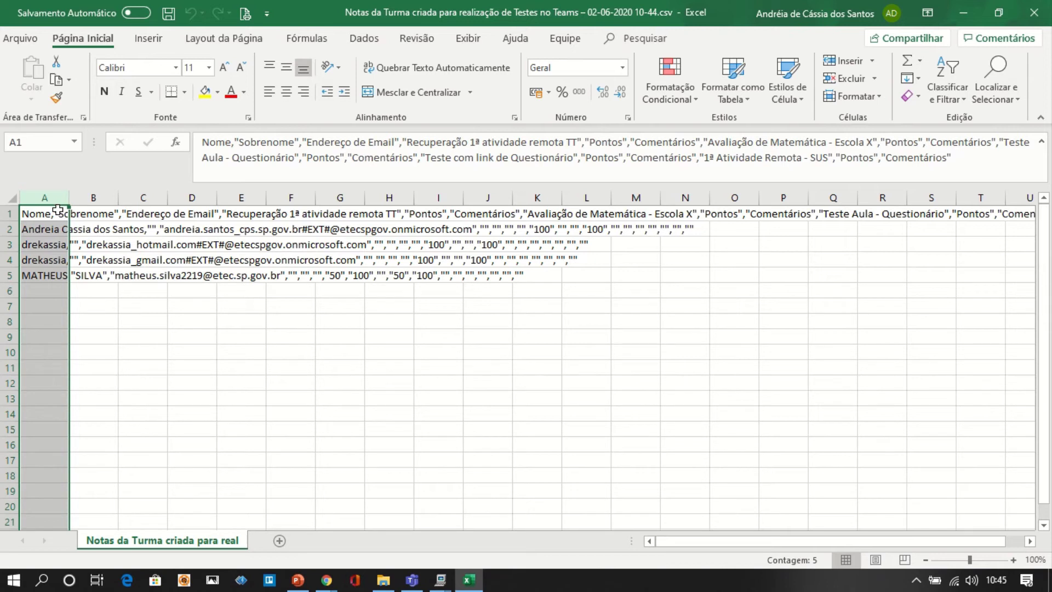
{"action": "left_click", "coordinate": [364, 38]}
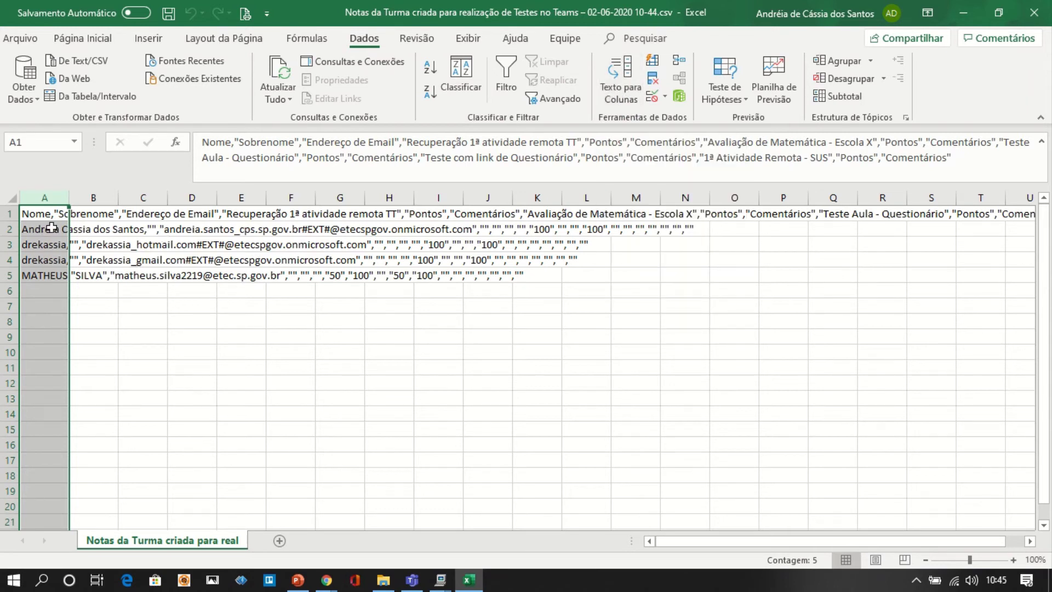
{"action": "left_click", "coordinate": [625, 81]}
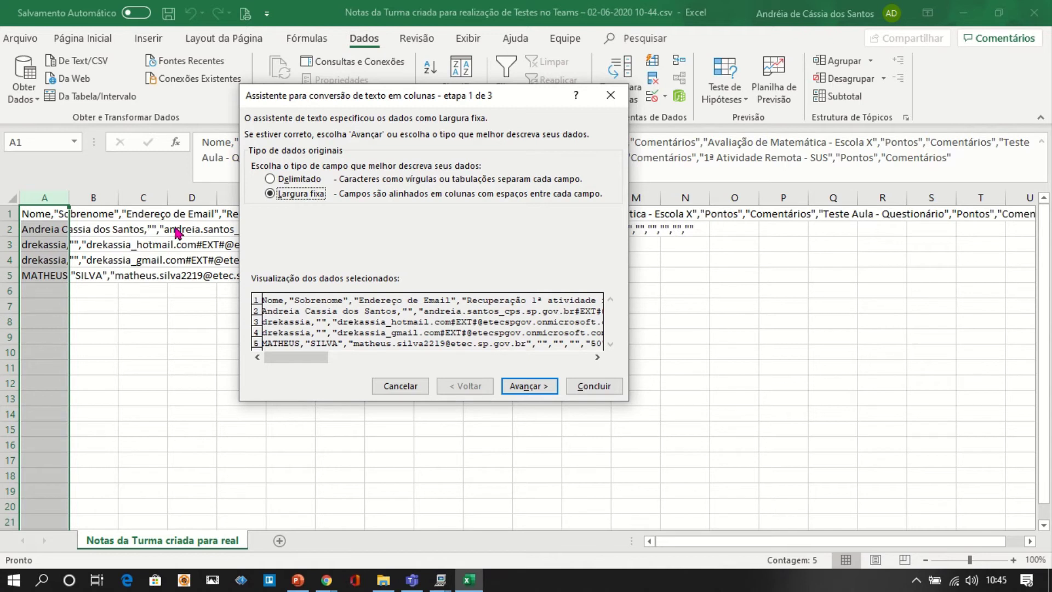
{"action": "left_click", "coordinate": [313, 188]}
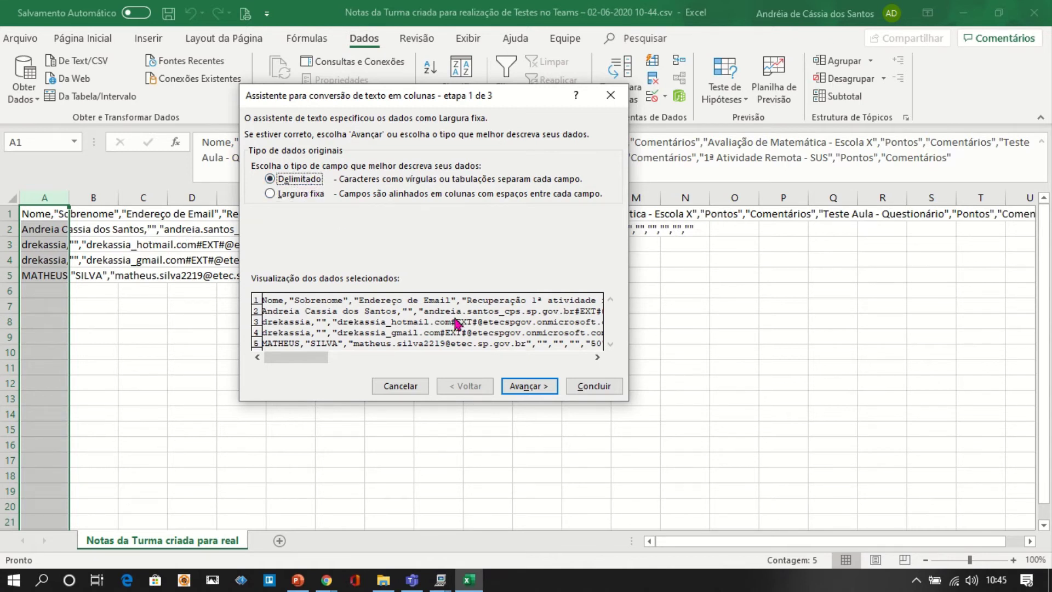
{"action": "left_click", "coordinate": [534, 388]}
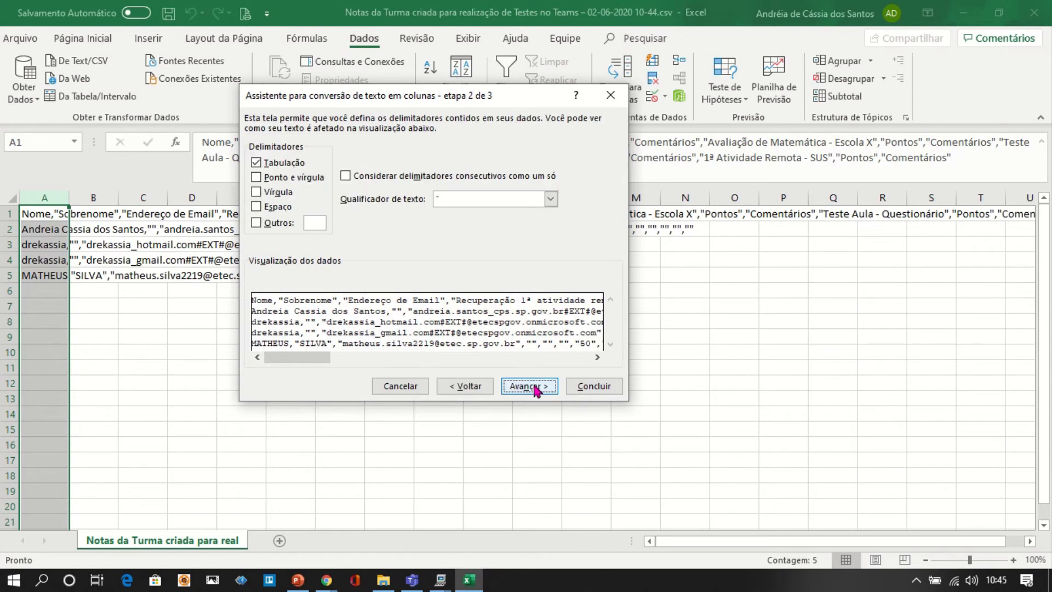
{"action": "left_click", "coordinate": [257, 193]}
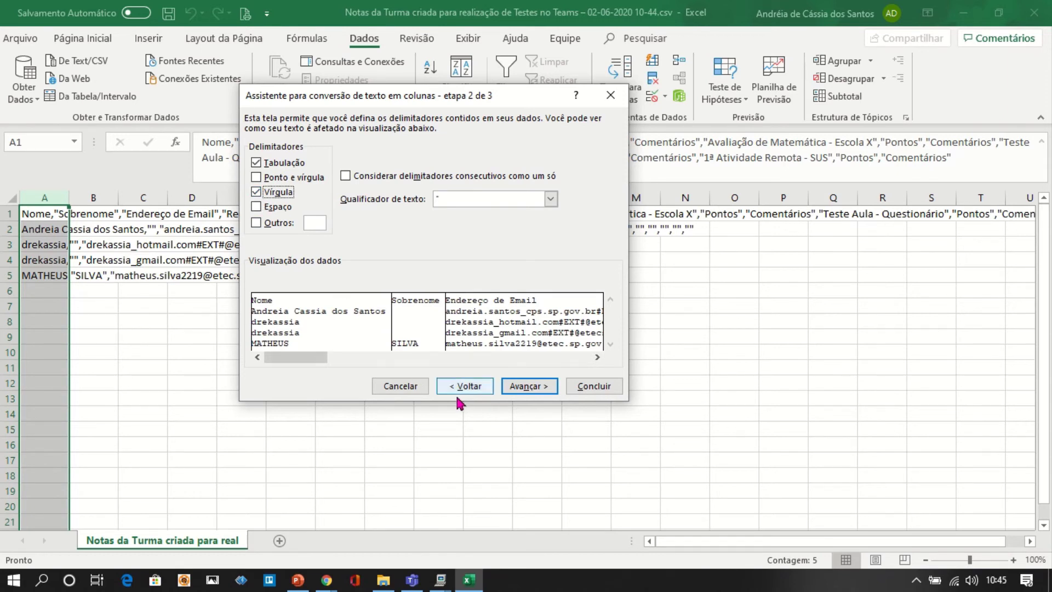
{"action": "left_click", "coordinate": [534, 387]}
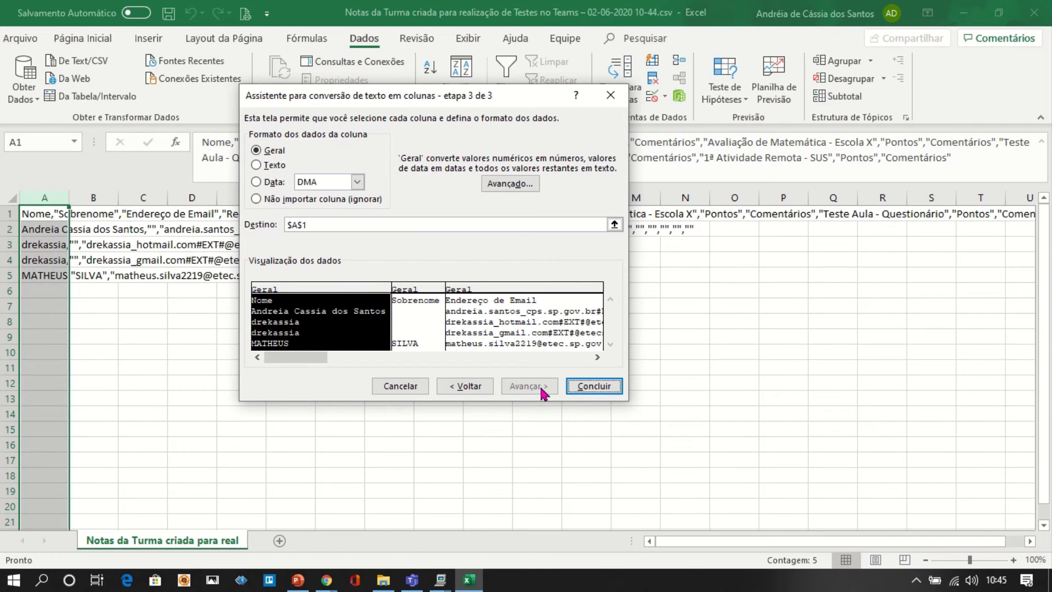
{"action": "left_click", "coordinate": [593, 386]}
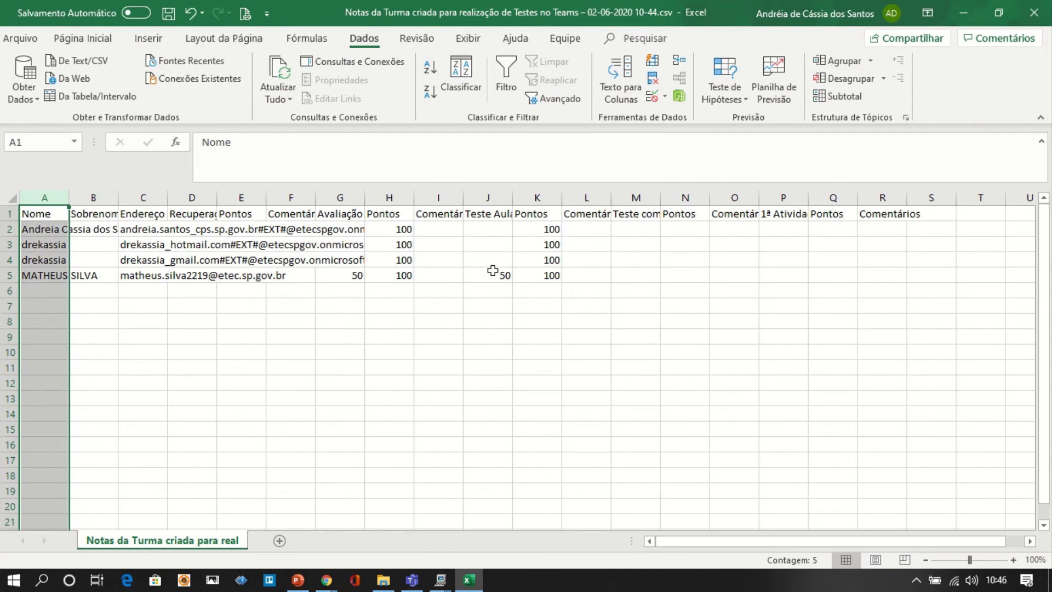
Step: Format the grades range A1:R5 as a table with headers, using the light style with a blue header row
{"action": "left_click", "coordinate": [125, 258]}
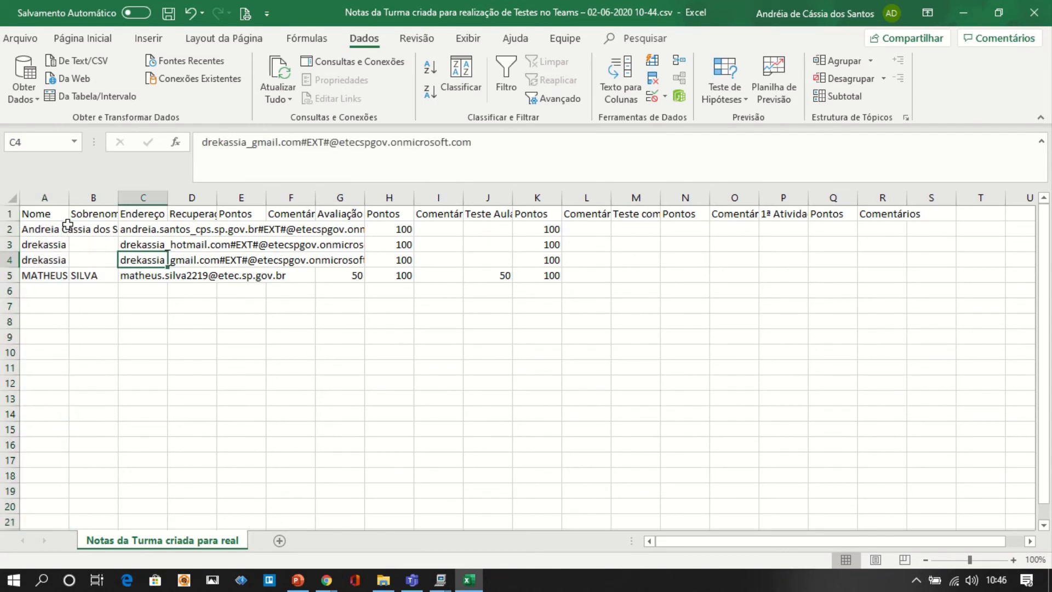
{"action": "left_click_drag", "start_coordinate": [47, 213], "coordinate": [854, 270]}
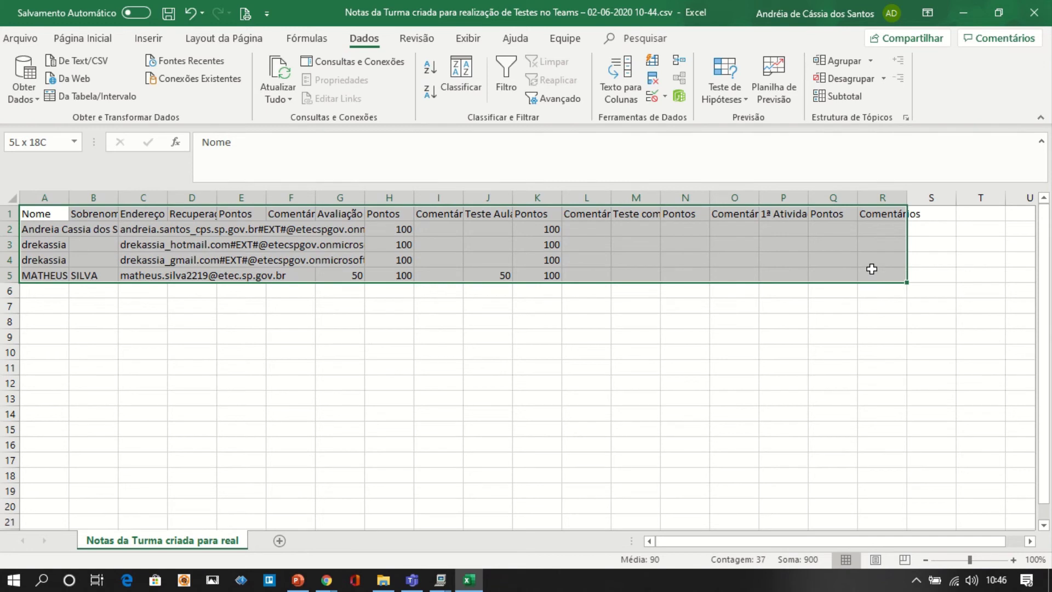
{"action": "left_click_drag", "start_coordinate": [872, 269], "coordinate": [872, 269]}
{"action": "left_click", "coordinate": [148, 47]}
{"action": "left_click", "coordinate": [82, 43]}
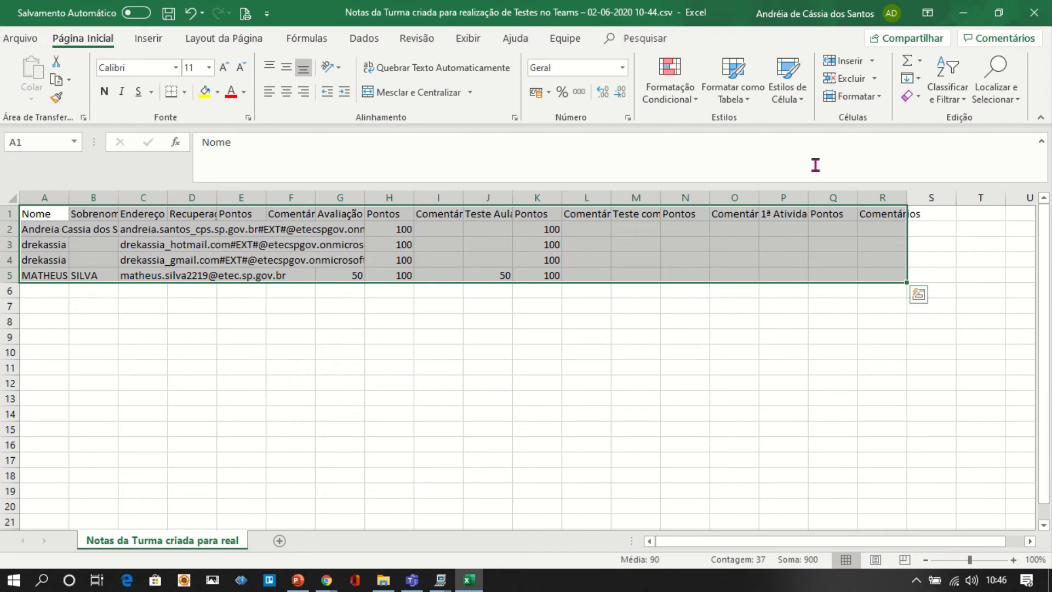
{"action": "left_click", "coordinate": [803, 103]}
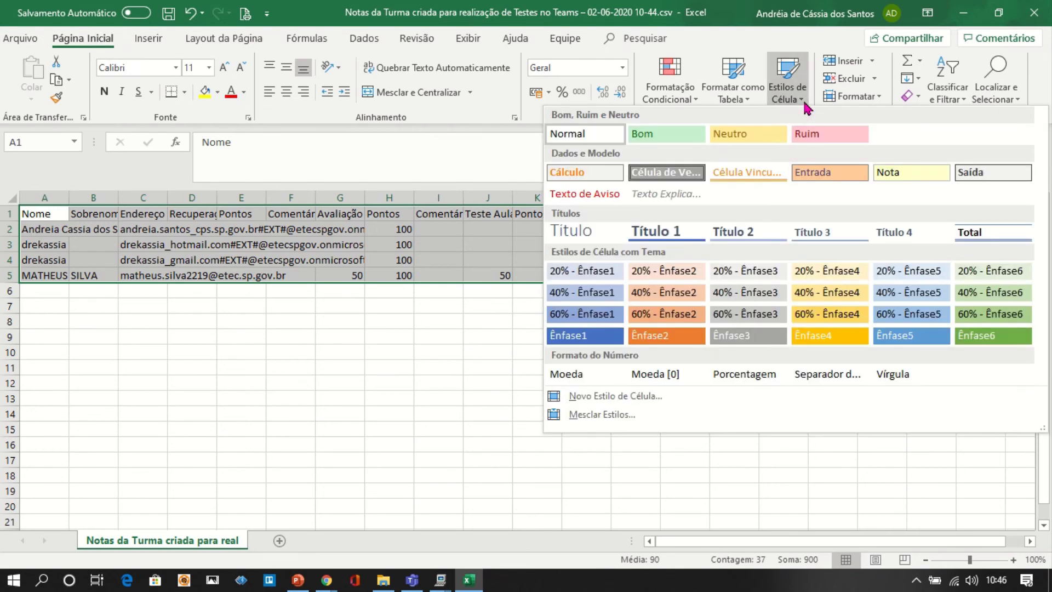
{"action": "left_click", "coordinate": [803, 105]}
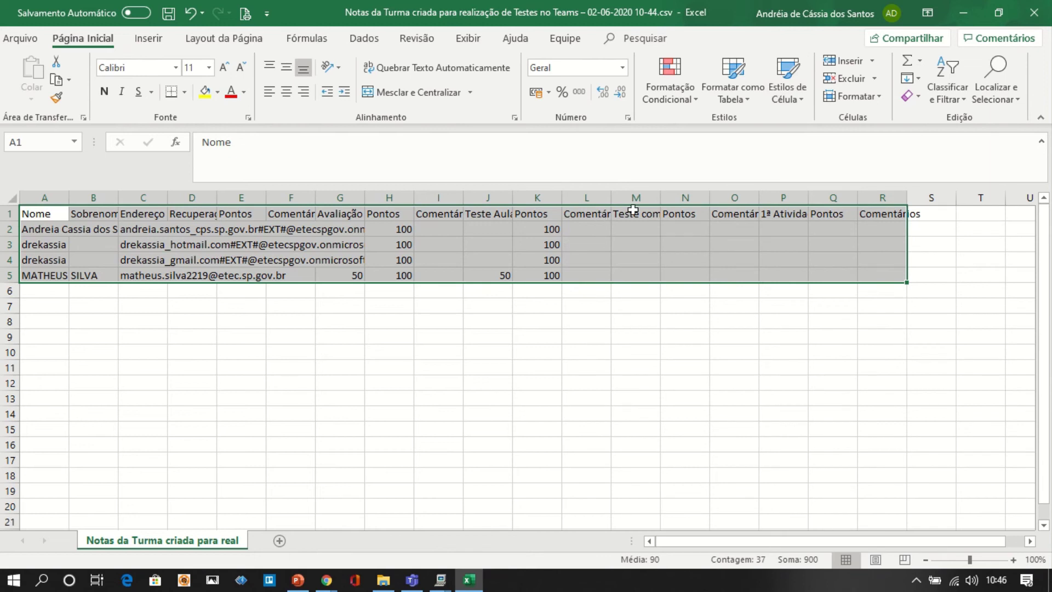
{"action": "left_click", "coordinate": [882, 98]}
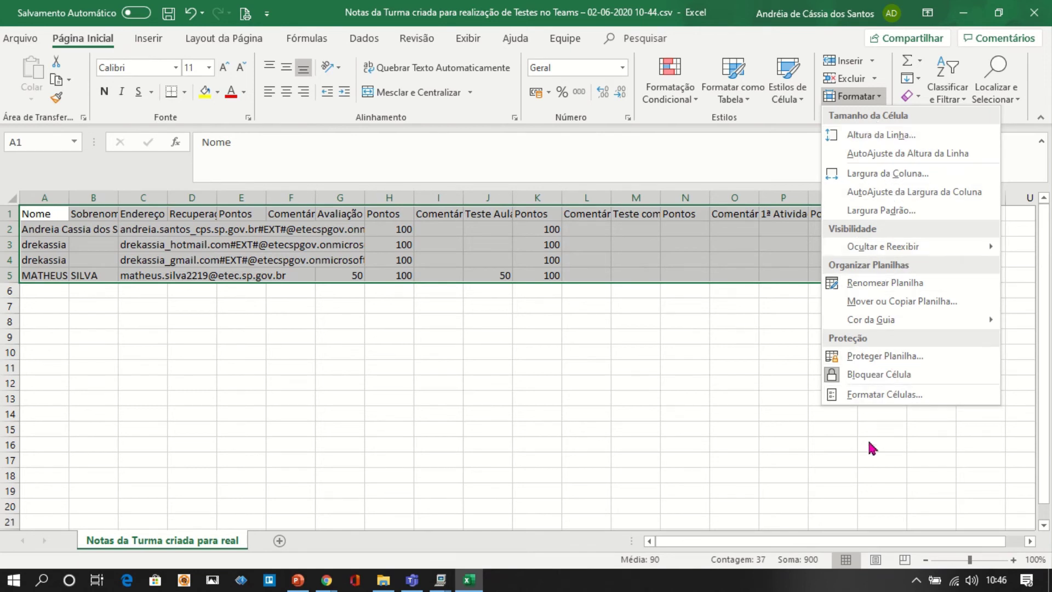
{"action": "left_click", "coordinate": [745, 109]}
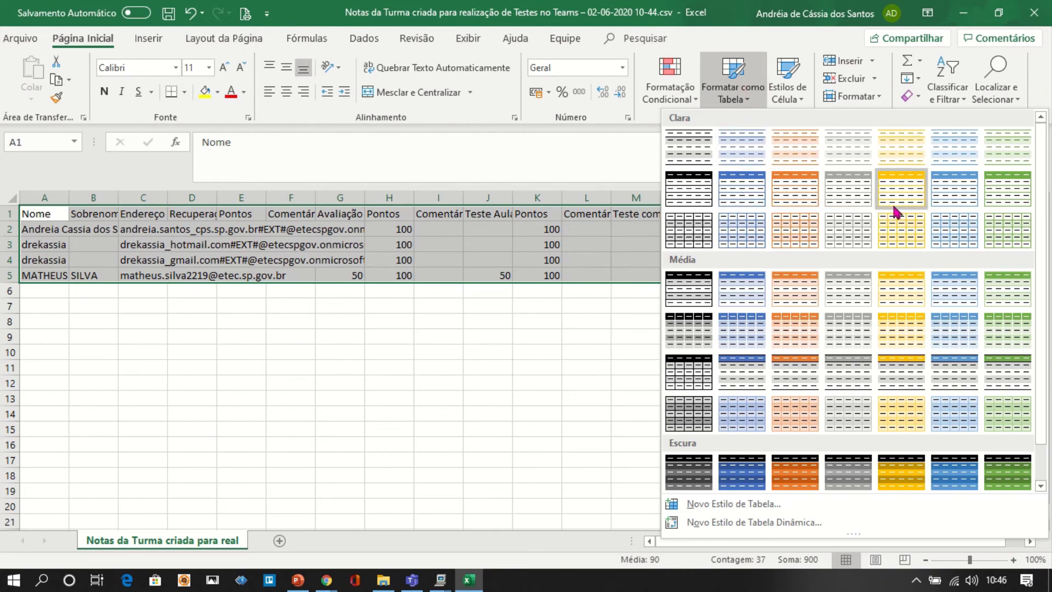
{"action": "left_click", "coordinate": [741, 190]}
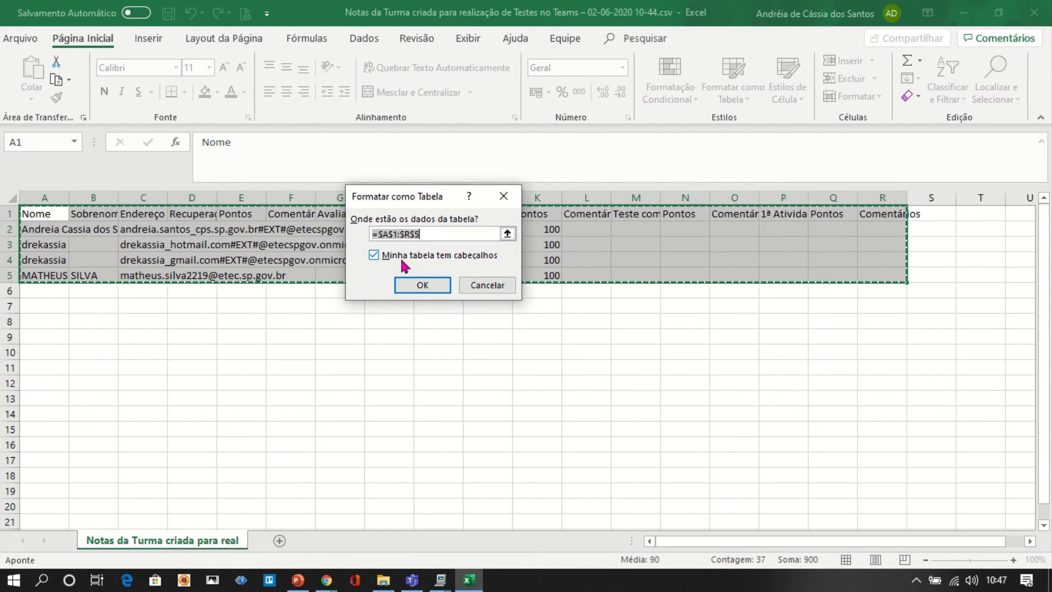
{"action": "left_click", "coordinate": [425, 288]}
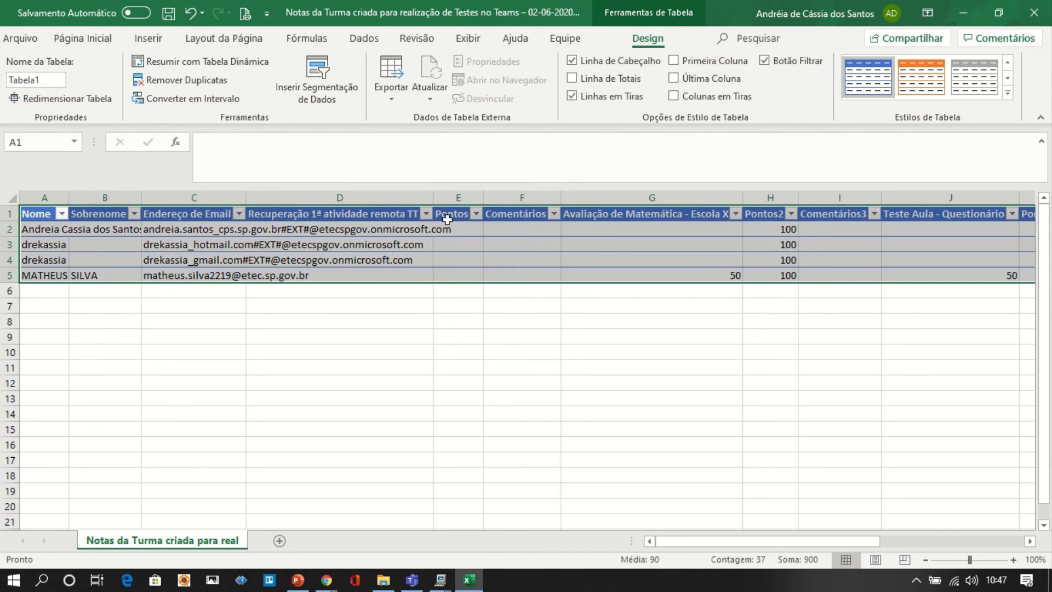
Step: Sort the grades table by the Nome column from Z to A
{"action": "left_click", "coordinate": [62, 214]}
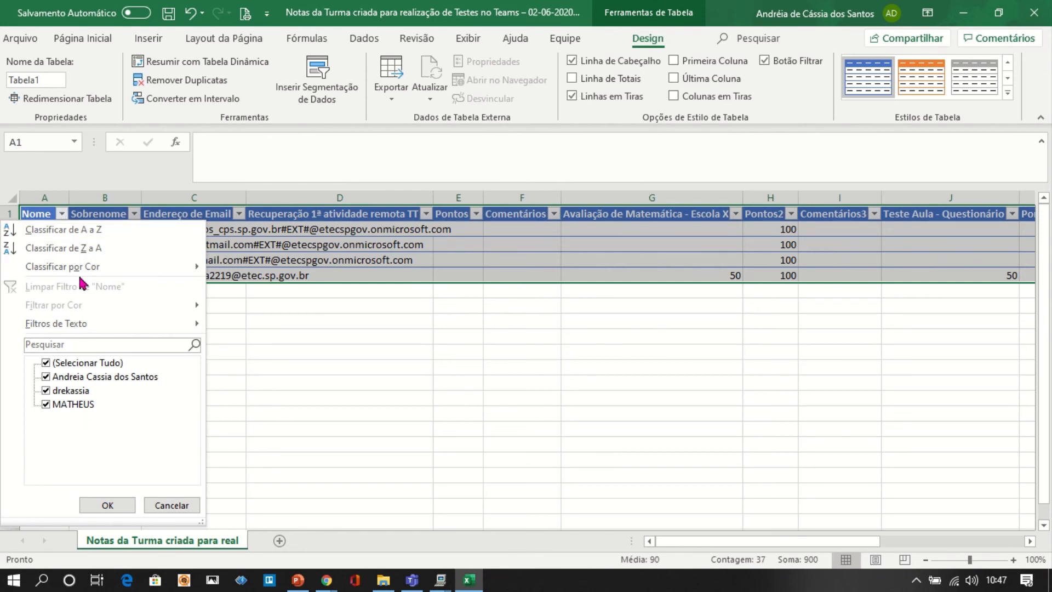
{"action": "left_click", "coordinate": [90, 252]}
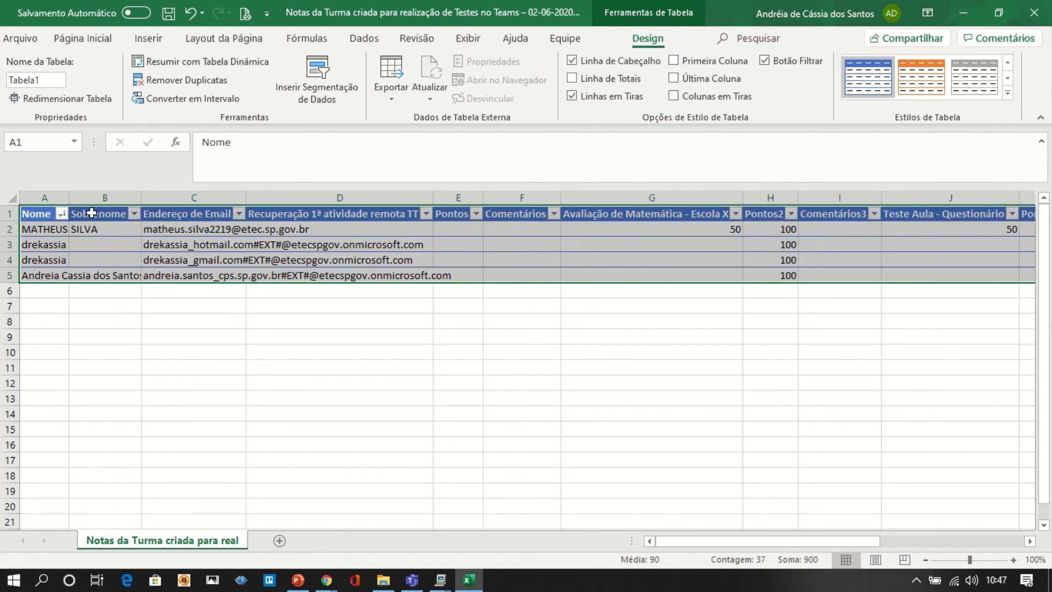
Step: Try wrapping the text in the selected table cells and autofitting the column widths, and turn the wrapping off again
{"action": "left_click", "coordinate": [85, 39]}
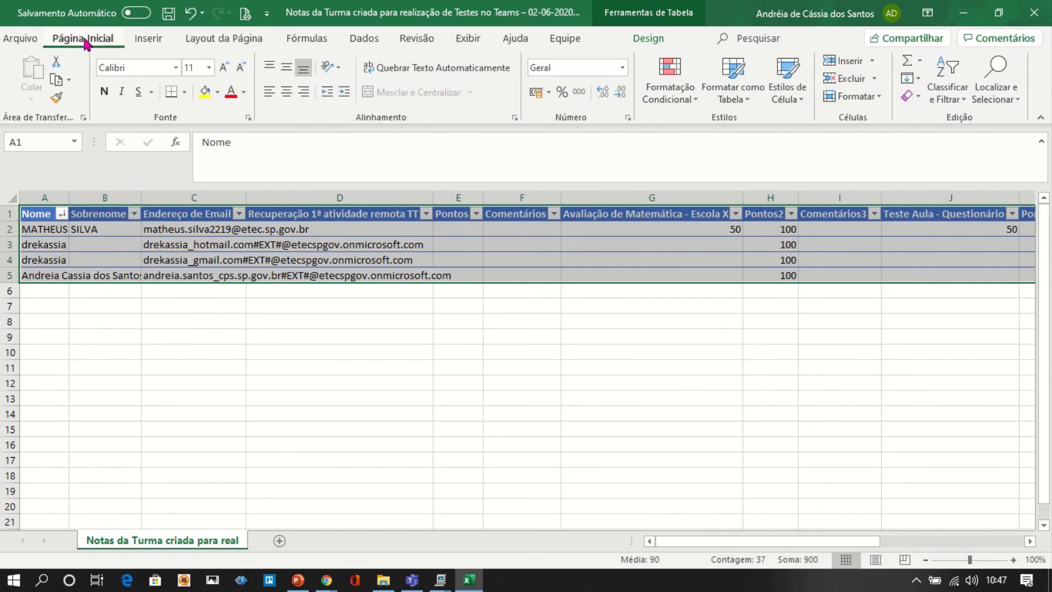
{"action": "left_click", "coordinate": [436, 69]}
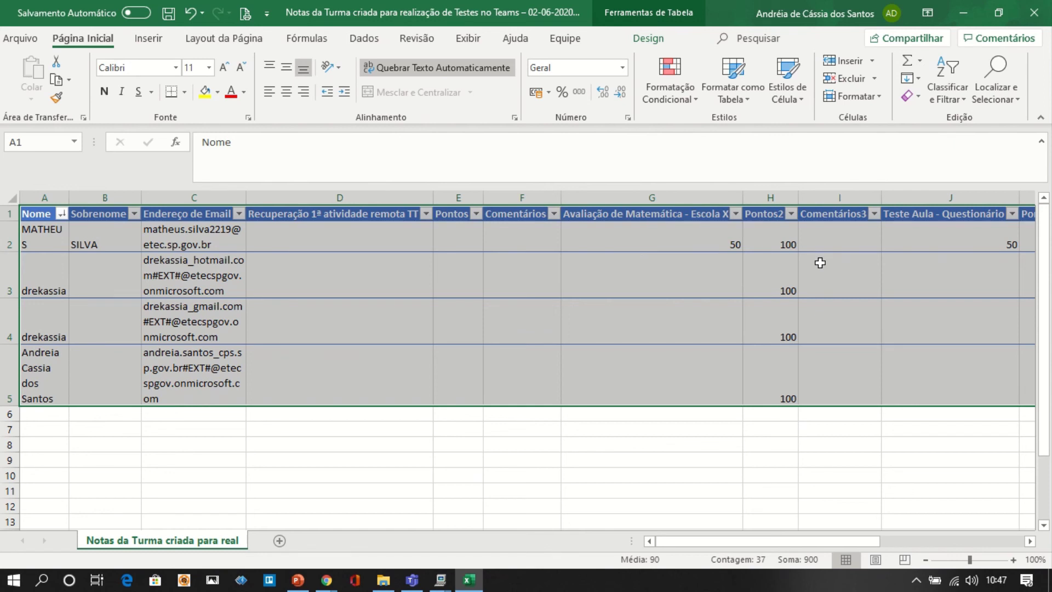
{"action": "left_click", "coordinate": [879, 97]}
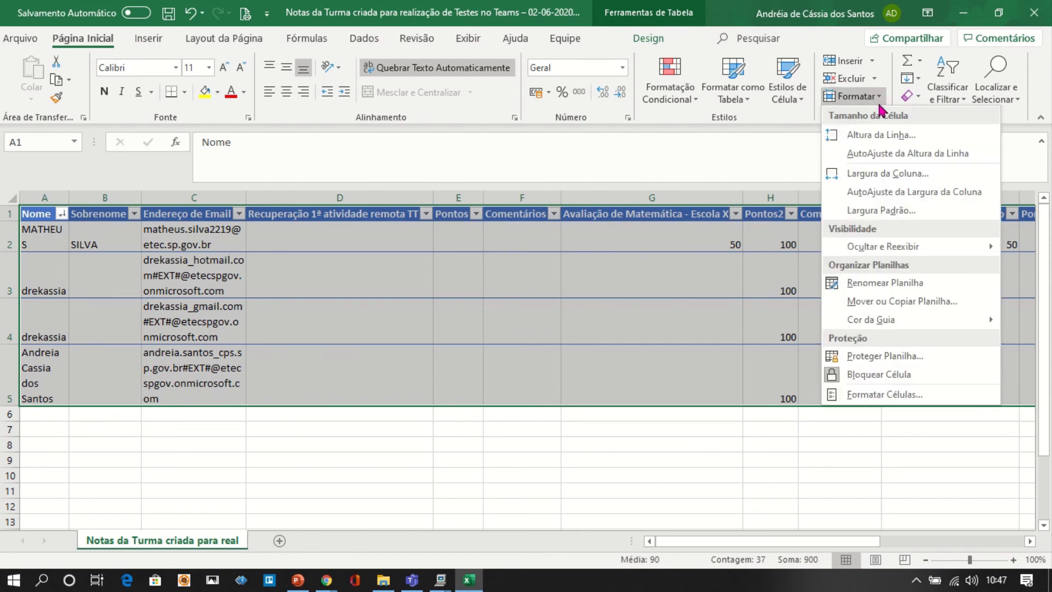
{"action": "left_click", "coordinate": [909, 194]}
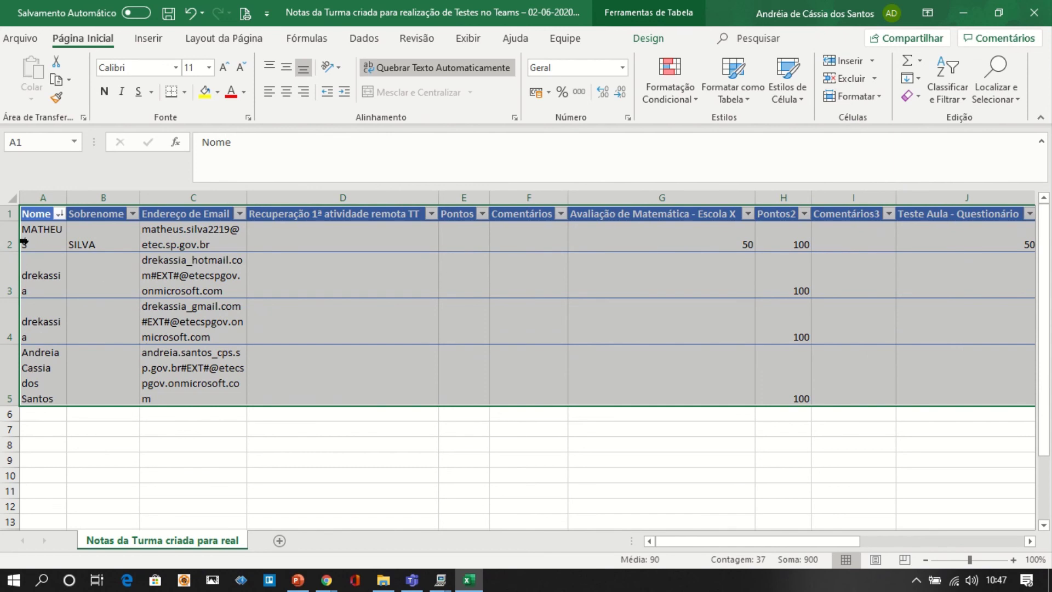
{"action": "left_click", "coordinate": [390, 70]}
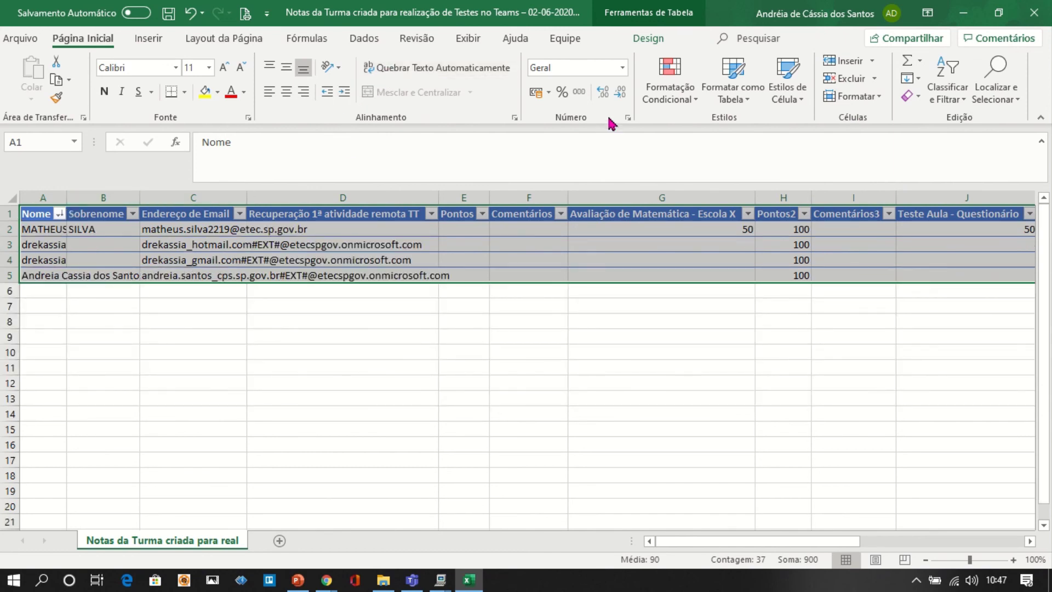
Step: AutoFit the column widths of the whole grades table to its contents
{"action": "left_click", "coordinate": [867, 97]}
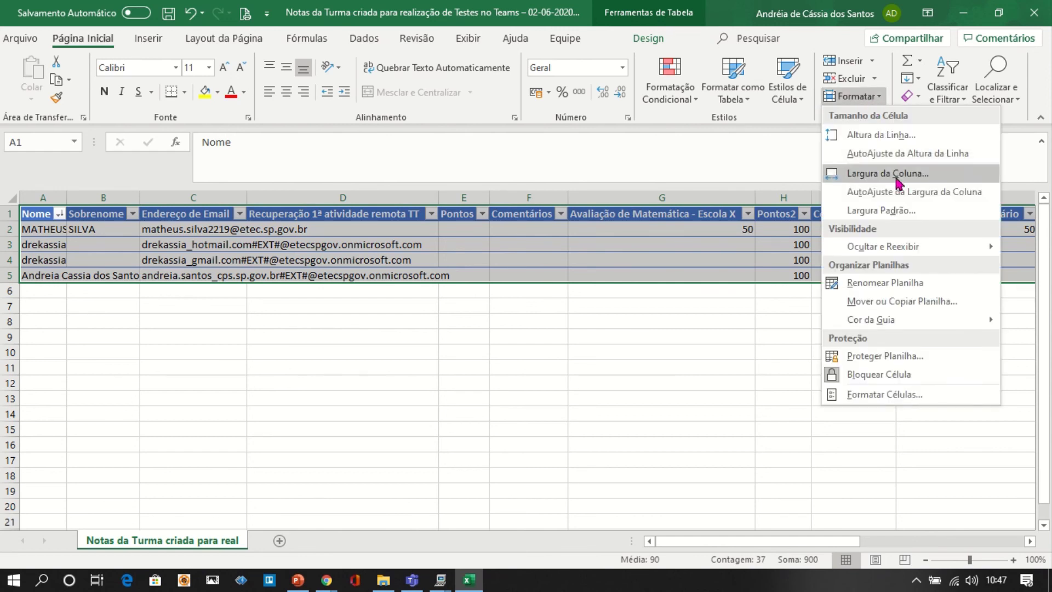
{"action": "left_click", "coordinate": [907, 194]}
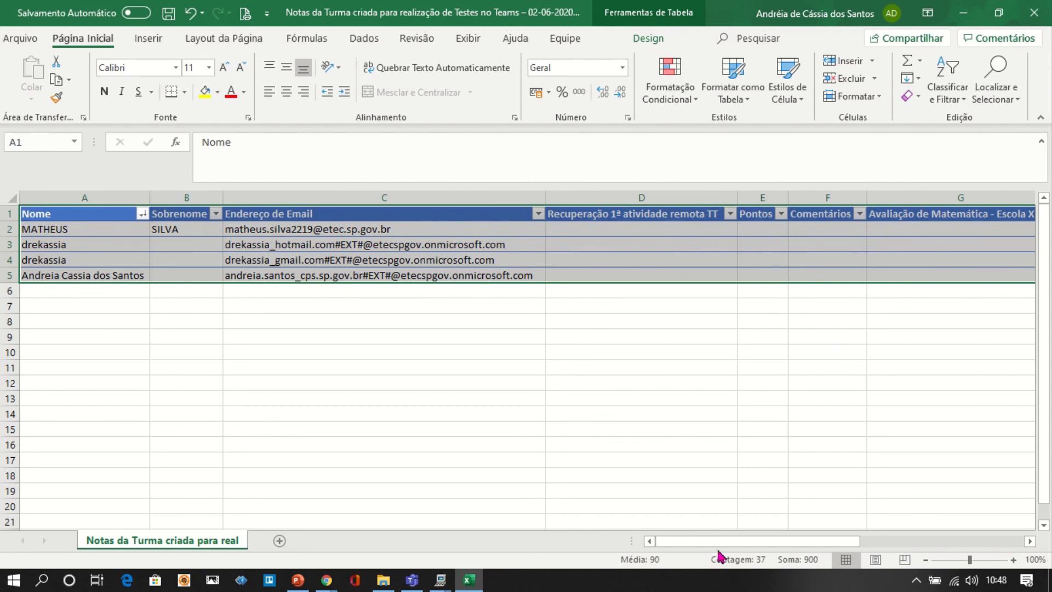
Step: Look across the table's activity columns and examine the Pontos, Comentários and Recuperação 1ª atividade remota TT cells
{"action": "left_click_drag", "start_coordinate": [723, 542], "coordinate": [787, 566]}
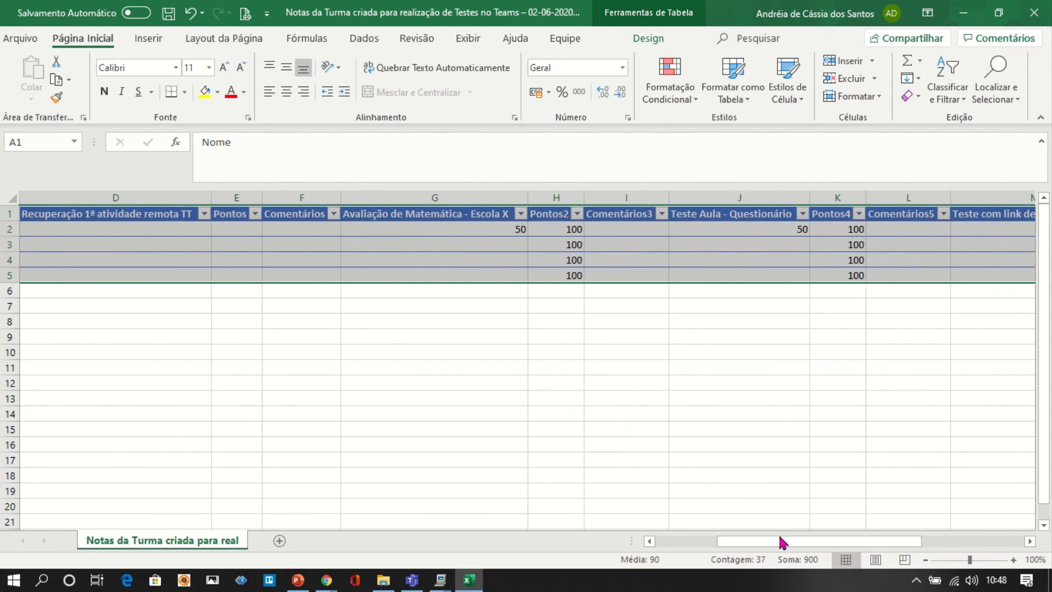
{"action": "left_click_drag", "start_coordinate": [782, 543], "coordinate": [678, 537]}
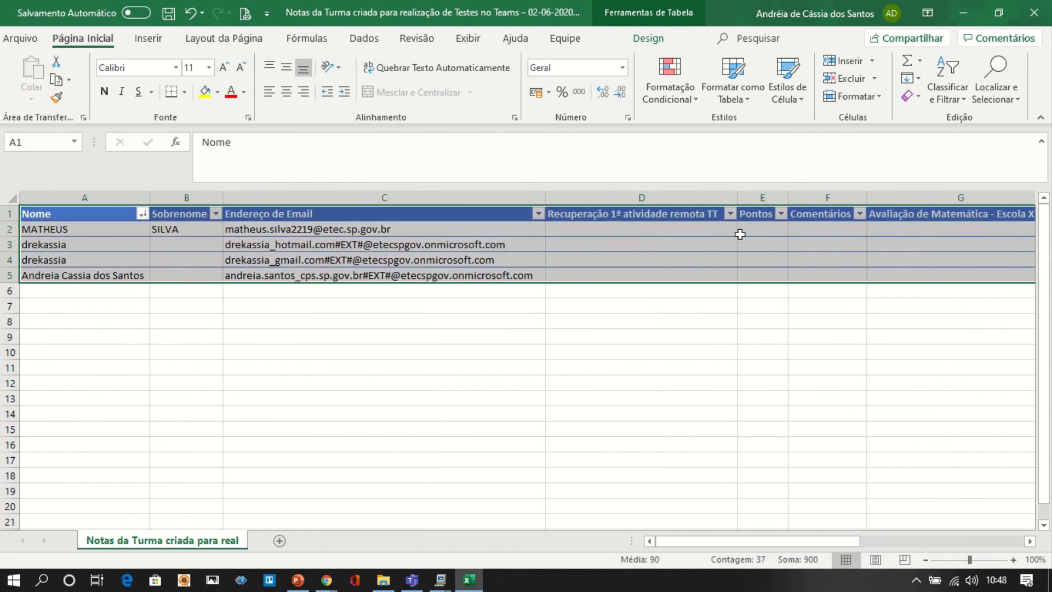
{"action": "left_click", "coordinate": [774, 229]}
{"action": "left_click", "coordinate": [771, 246]}
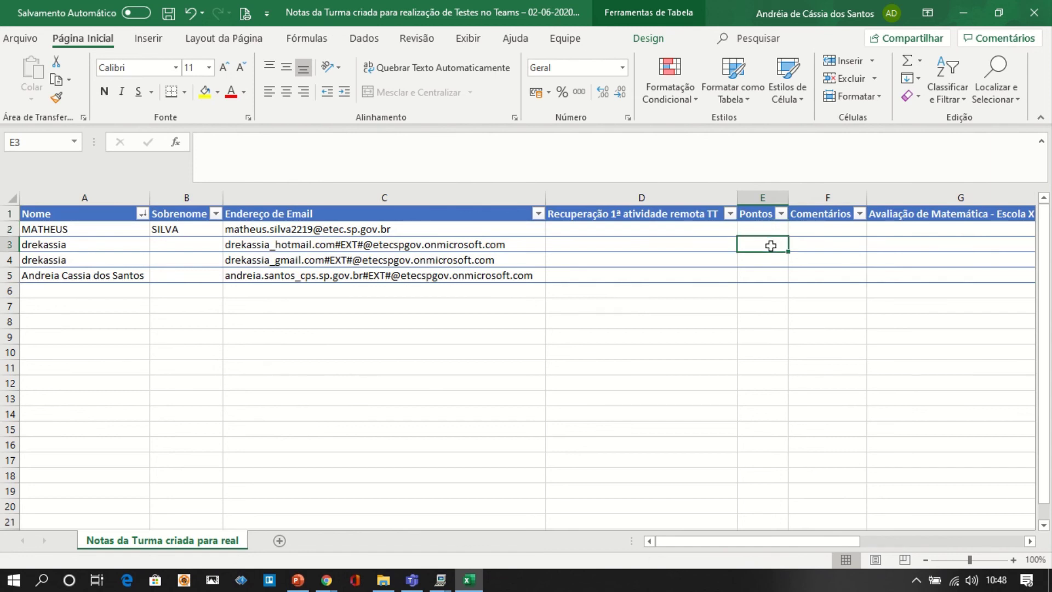
{"action": "left_click", "coordinate": [819, 231]}
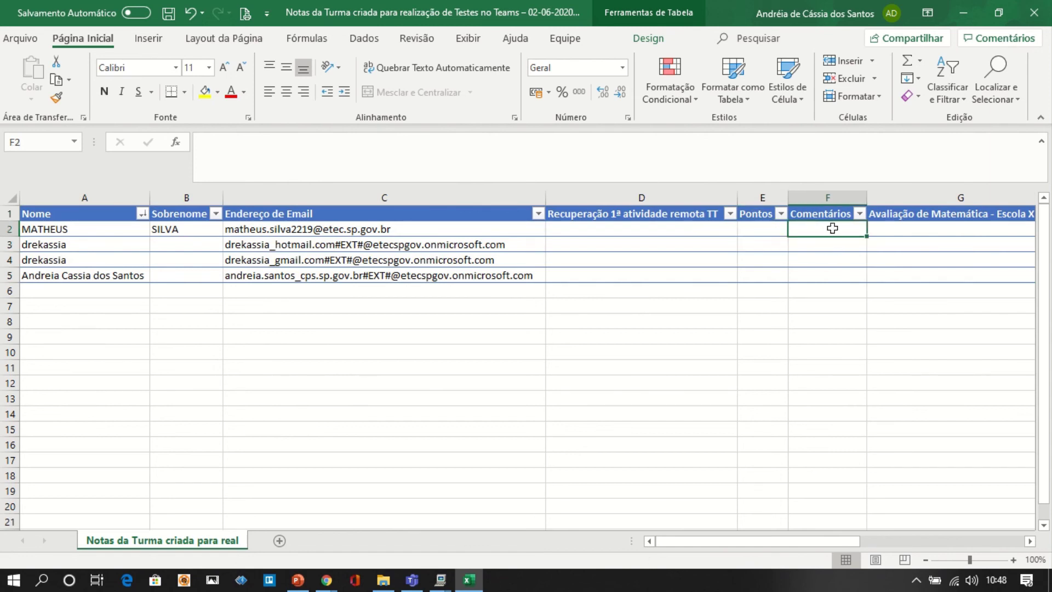
{"action": "left_click", "coordinate": [834, 247]}
{"action": "left_click", "coordinate": [833, 261]}
{"action": "left_click", "coordinate": [838, 289]}
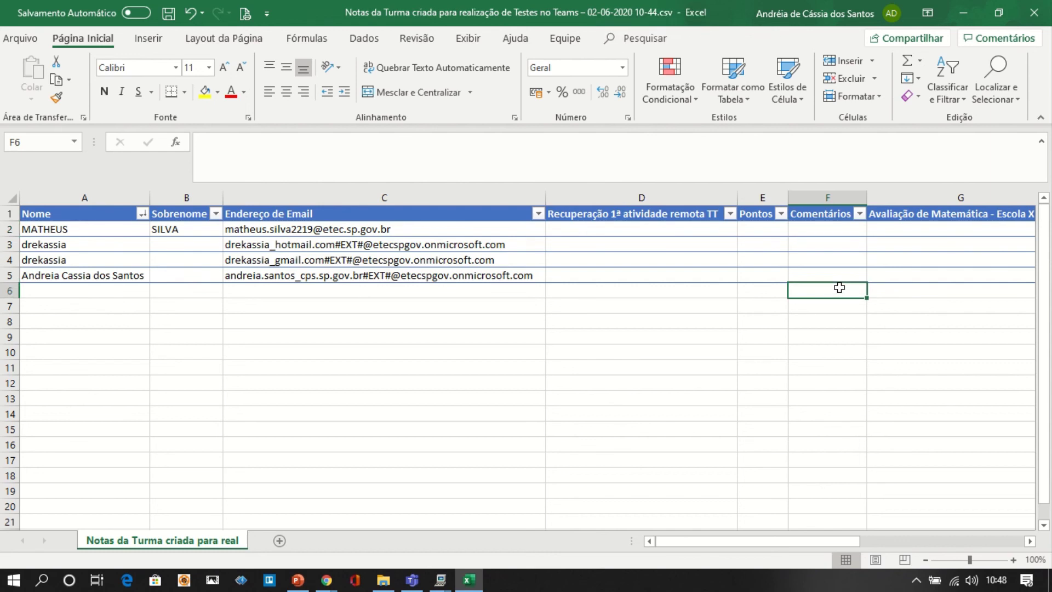
{"action": "left_click", "coordinate": [828, 230]}
{"action": "left_click", "coordinate": [679, 230]}
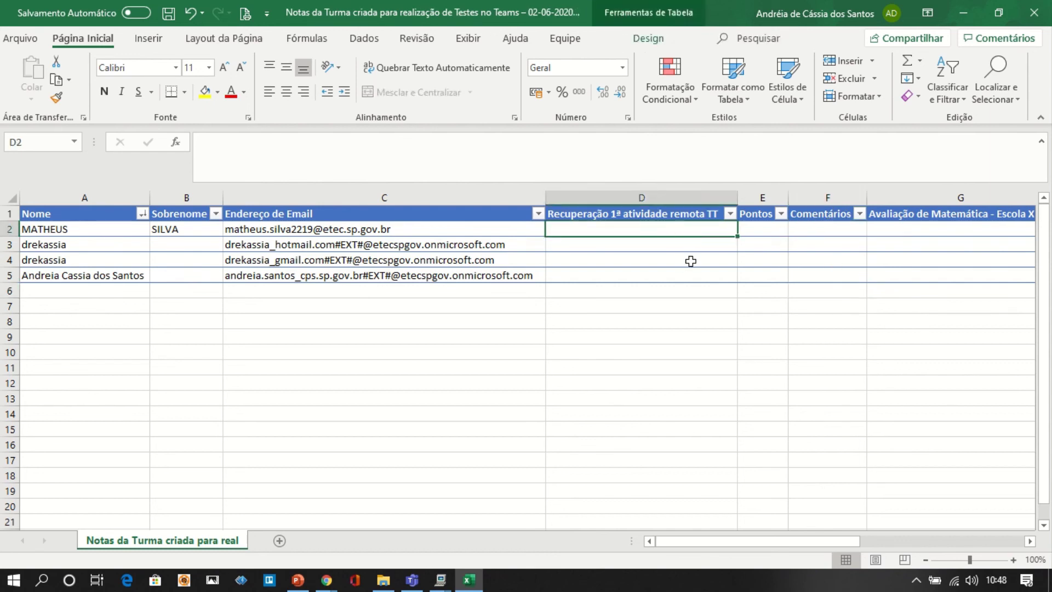